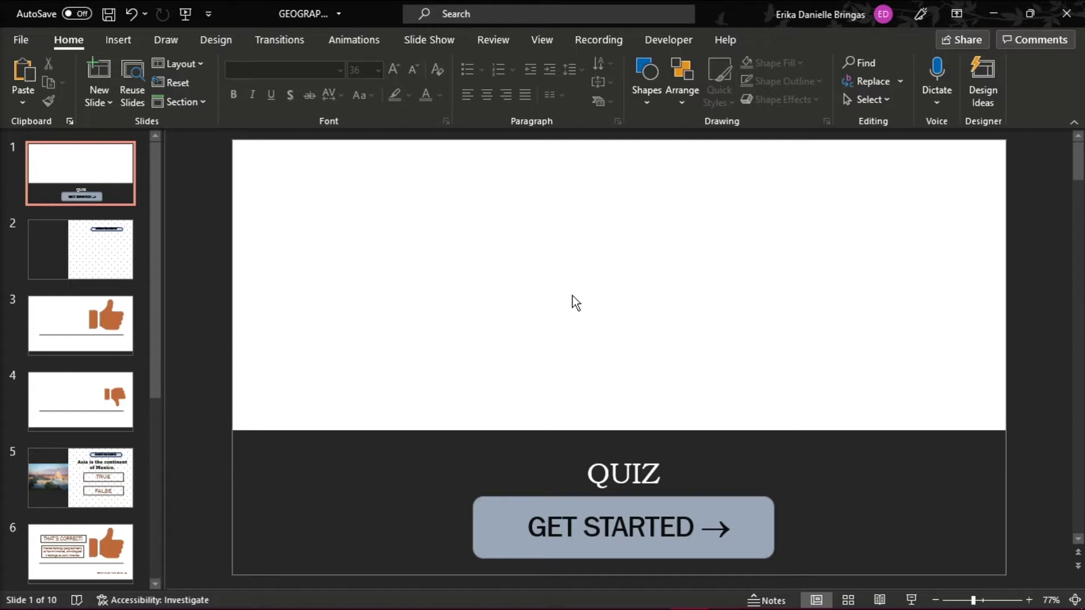
Retitle the cover slide to read GEOGRAPHY QUIZ
click(593, 467)
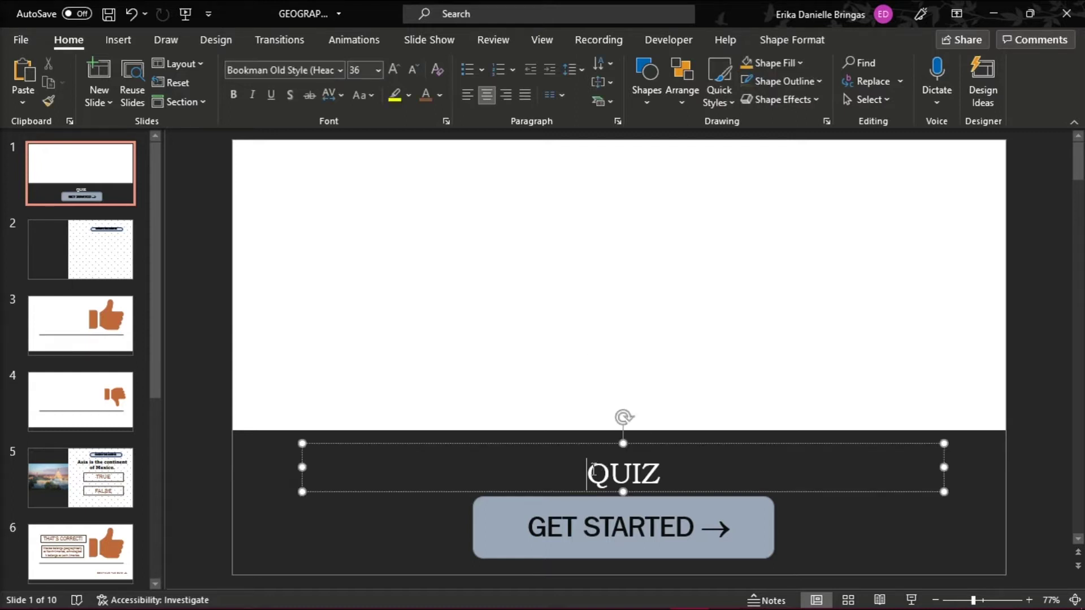
text(GEOGRAPHY)
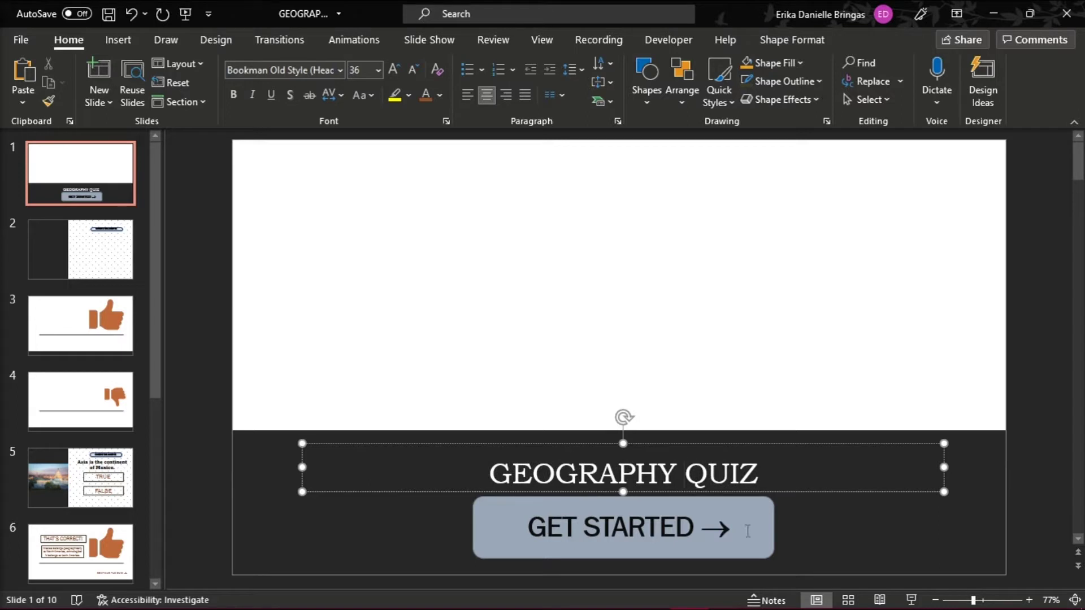
click(823, 526)
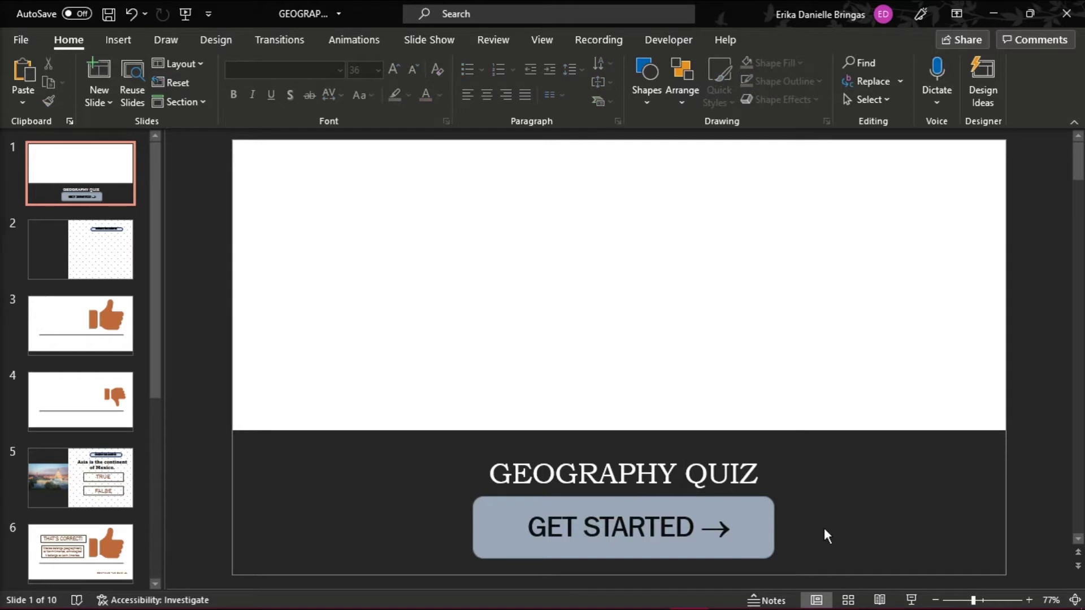
Insert the Geography illustration from this computer and place it flush with the slide's top edge
click(130, 43)
click(150, 76)
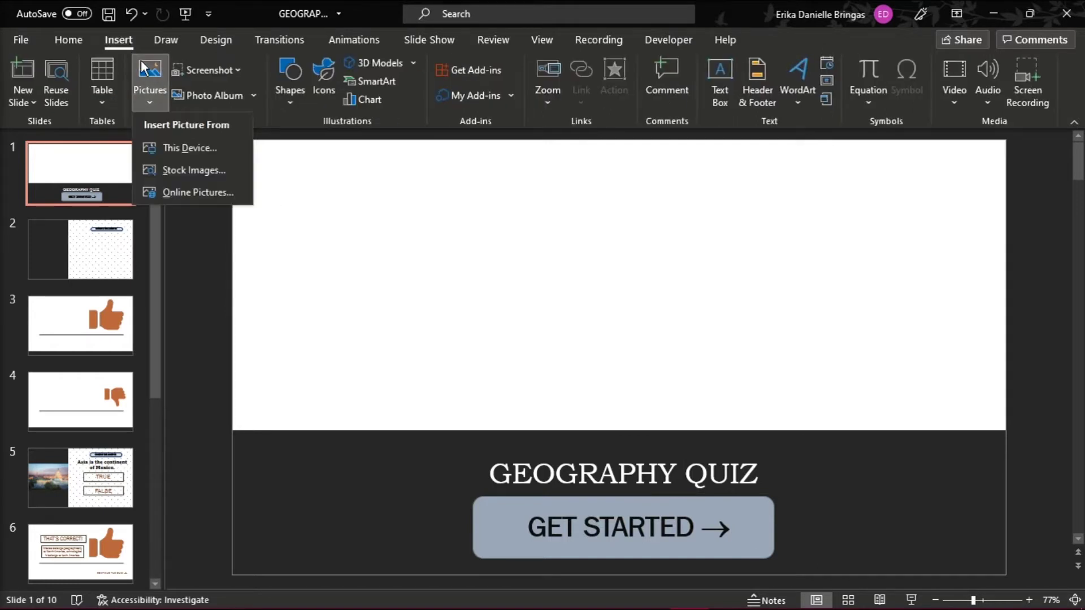
click(169, 142)
double_click(281, 225)
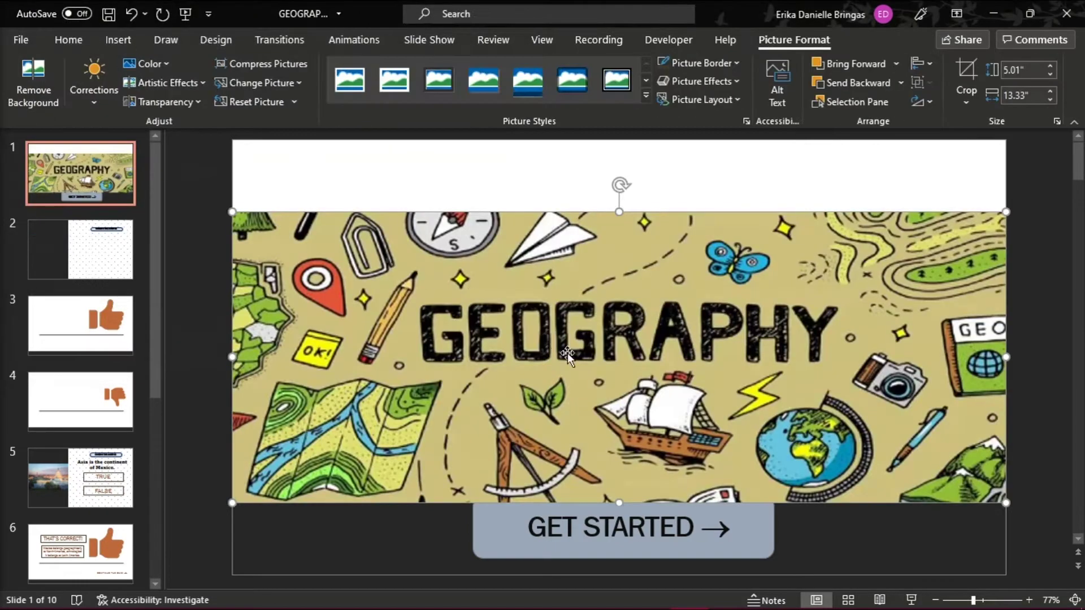
drag(584, 361, 593, 294)
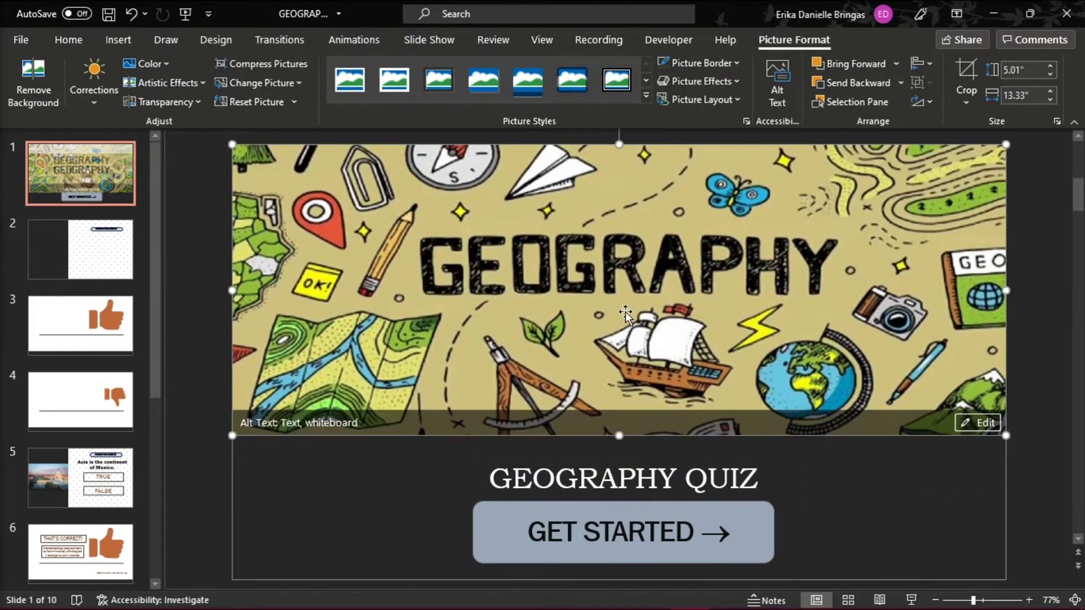
drag(676, 341, 677, 336)
click(853, 464)
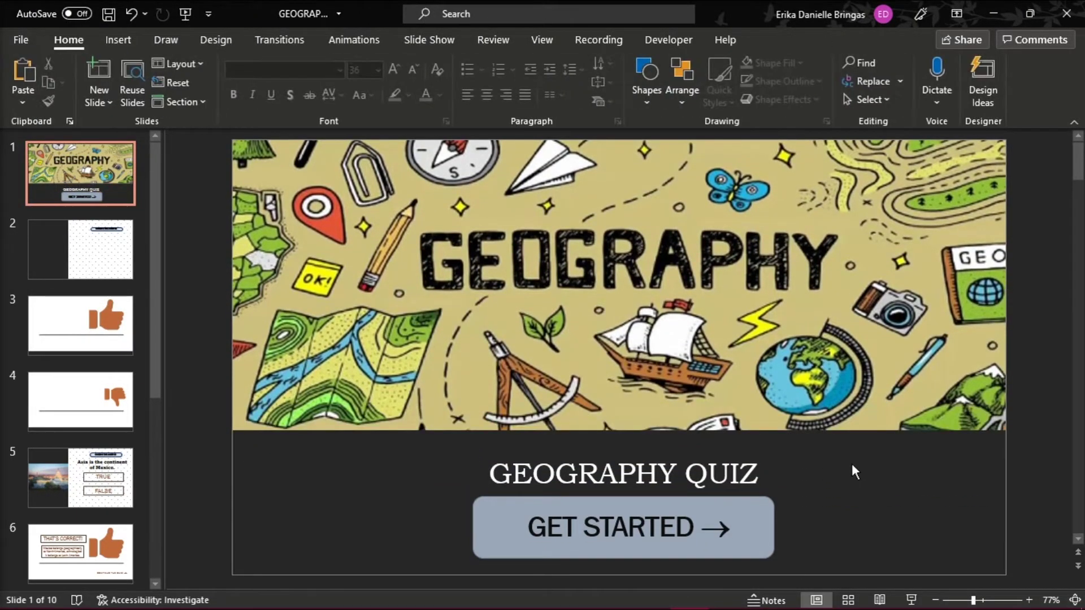
On slide 2, write the centred question "The clock 'Big Ben' is in Toronto."
click(70, 236)
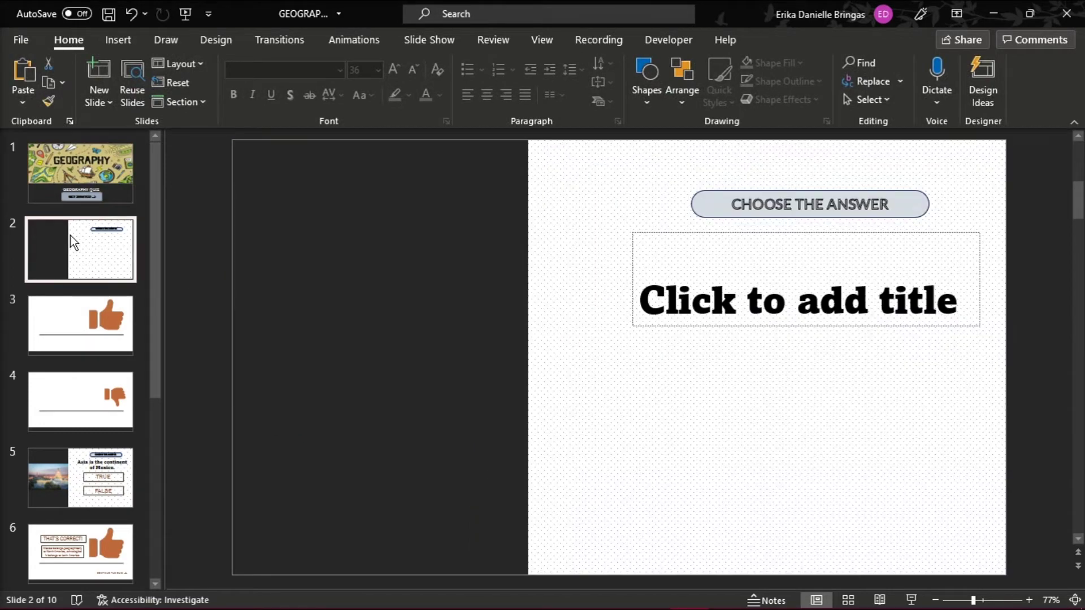
click(722, 310)
text(The clock "Big Ben")
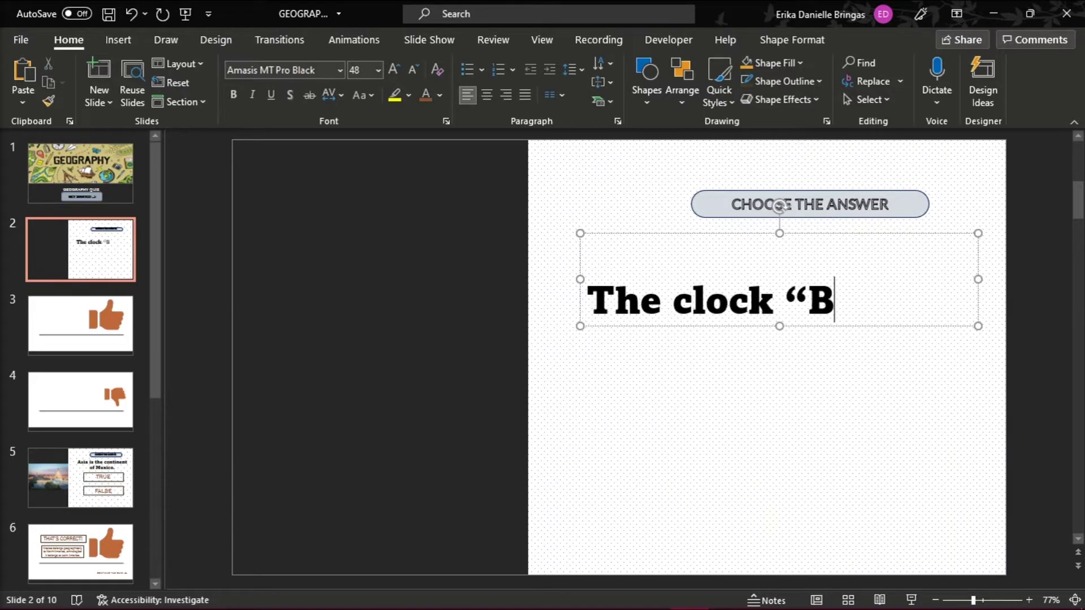
text( is in Toronto.)
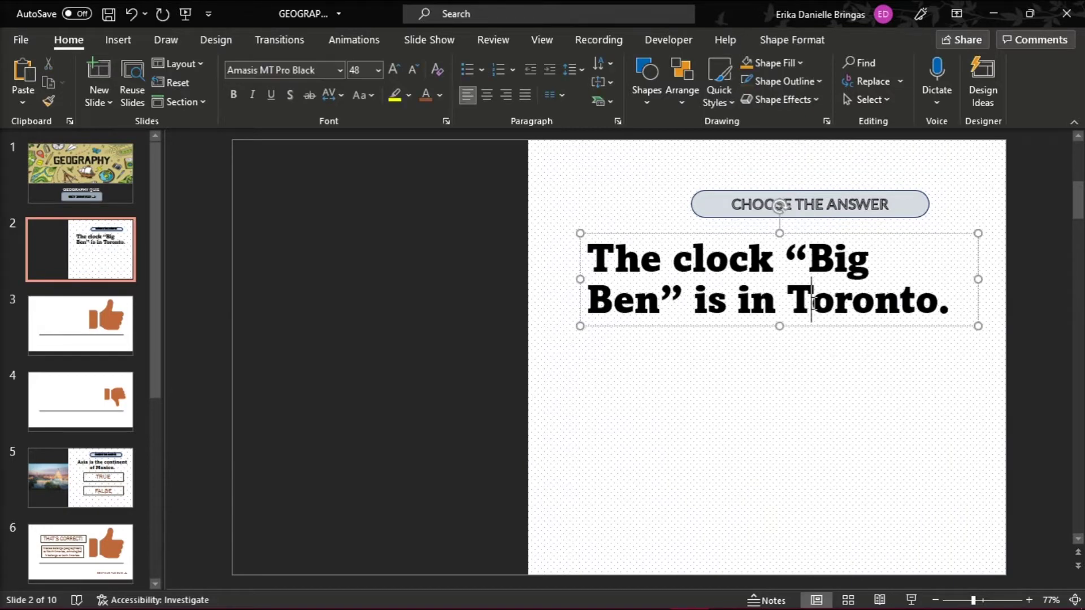
key(ctrl+e)
click(845, 339)
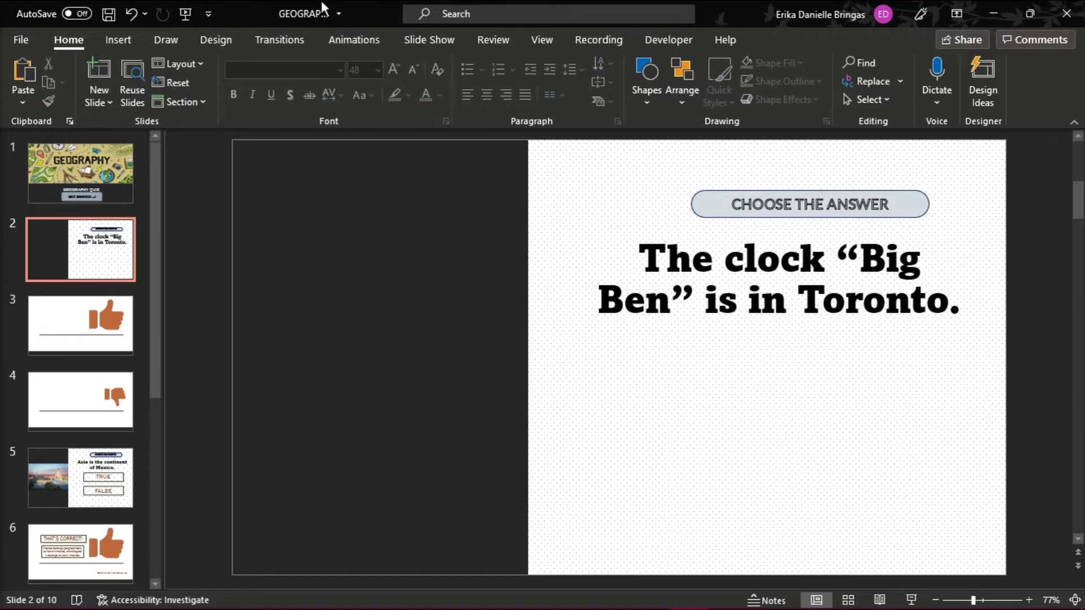
Add a centred, enlarged TRUE text box below the question
click(120, 40)
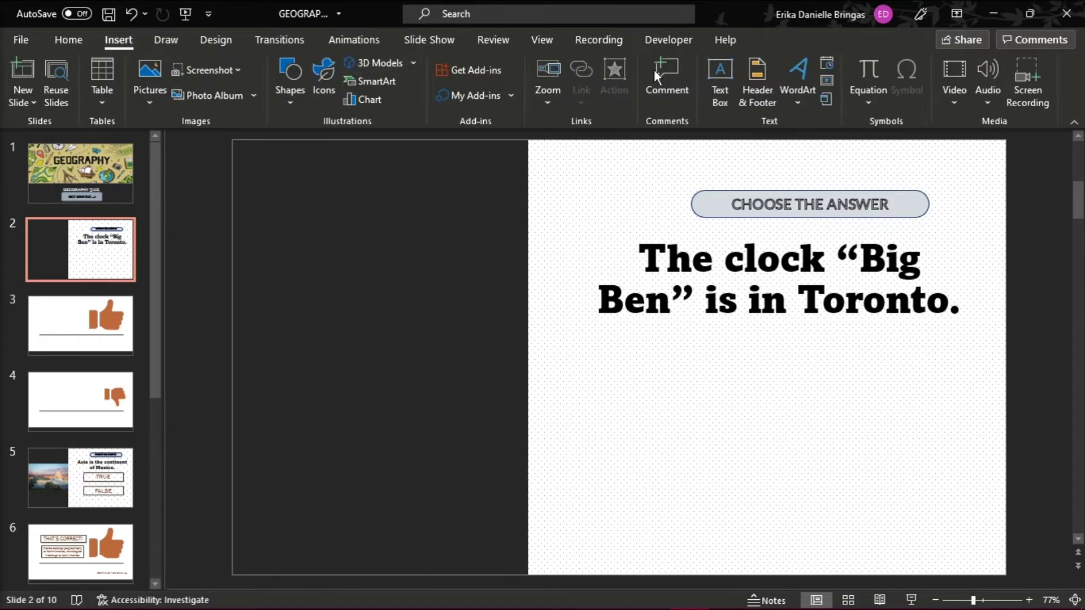
click(720, 79)
drag(613, 343, 923, 412)
text(TRUE)
key(ctrl+a)
key(ctrl+e)
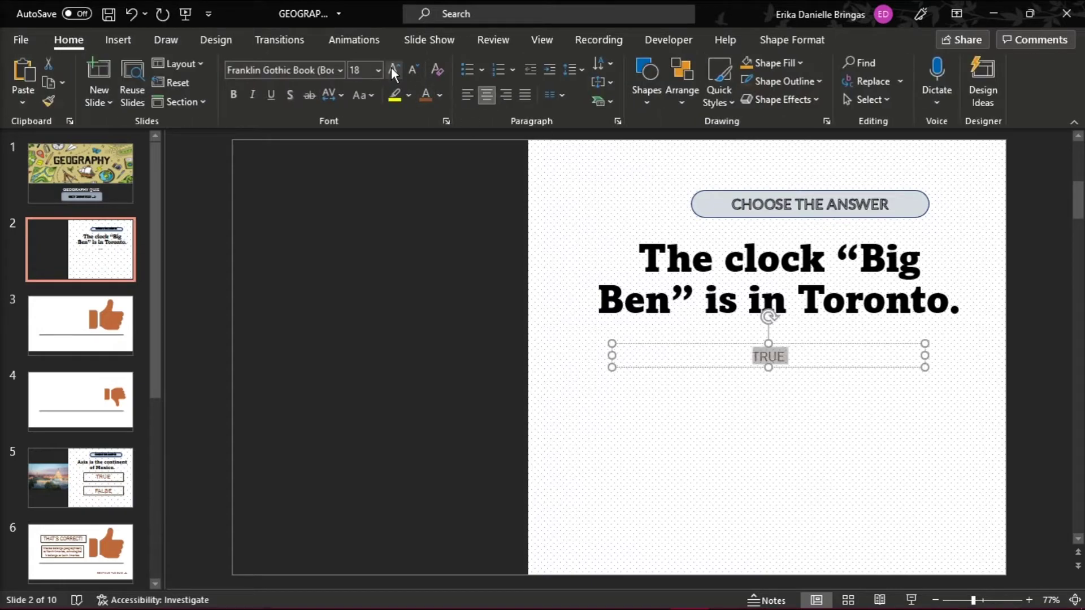
click(394, 69)
key(Escape)
Add a matching centred FALSE text box beneath the TRUE box
click(885, 411)
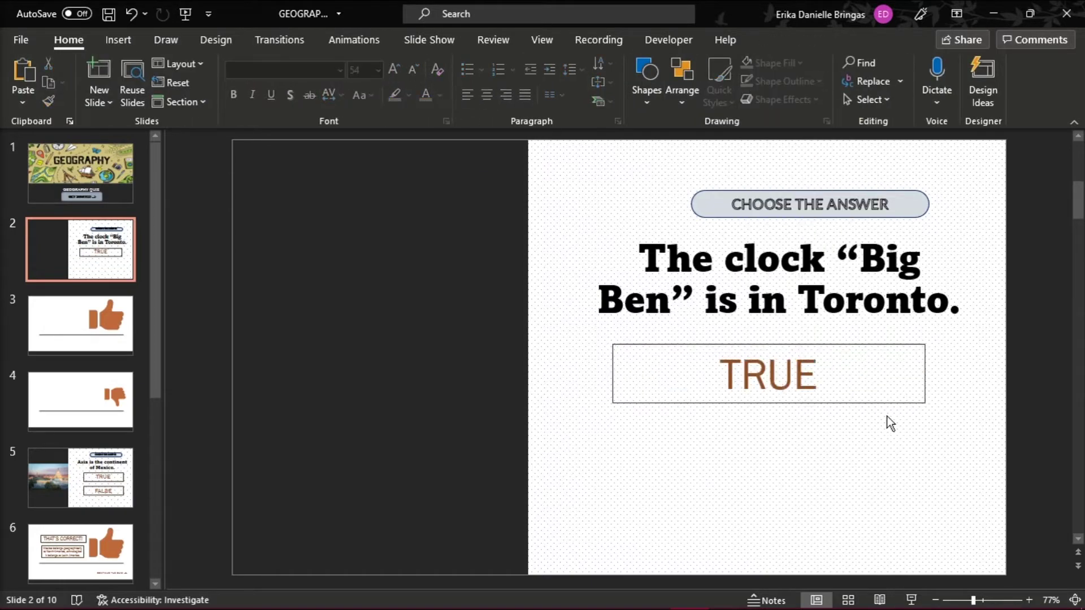
drag(653, 429, 882, 478)
text(FALSE)
key(ctrl+a)
key(ctrl+e)
click(394, 69)
click(413, 69)
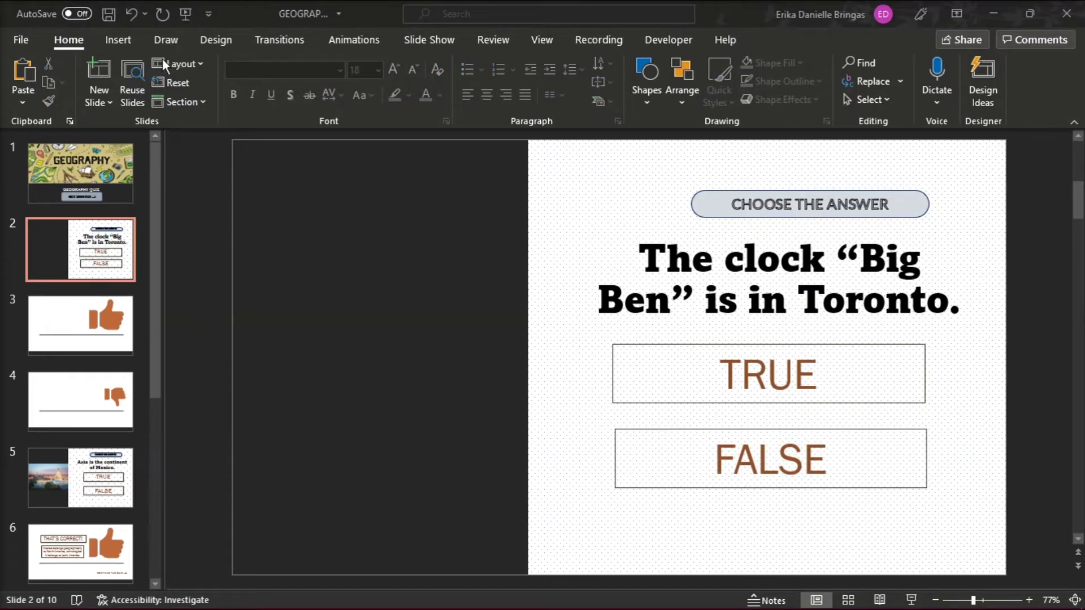
Insert the big ben photo and resize it to fill the left half of slide 2
click(111, 40)
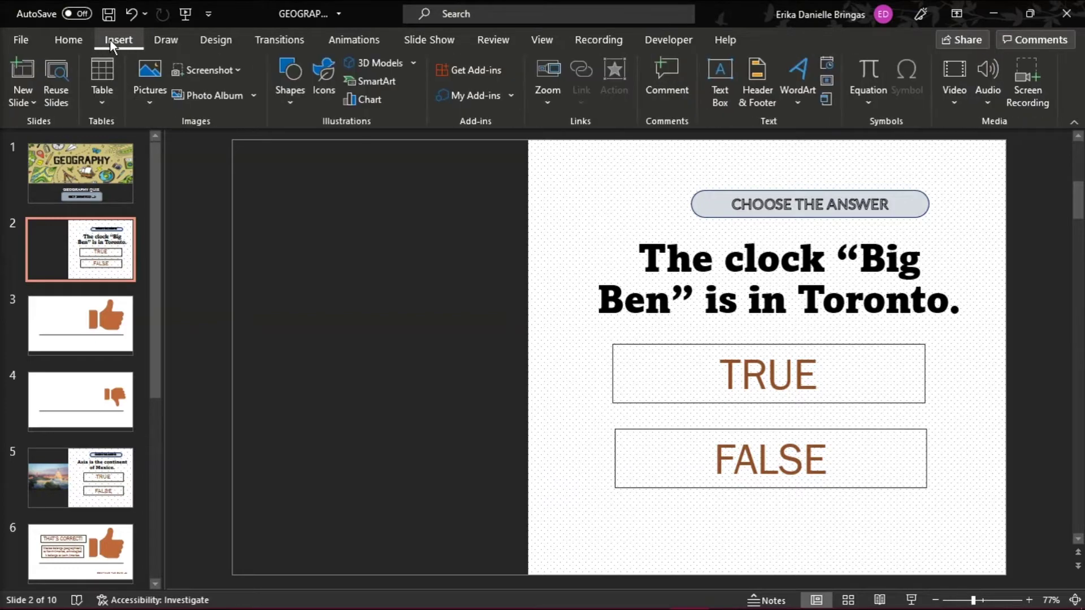
click(142, 65)
click(166, 145)
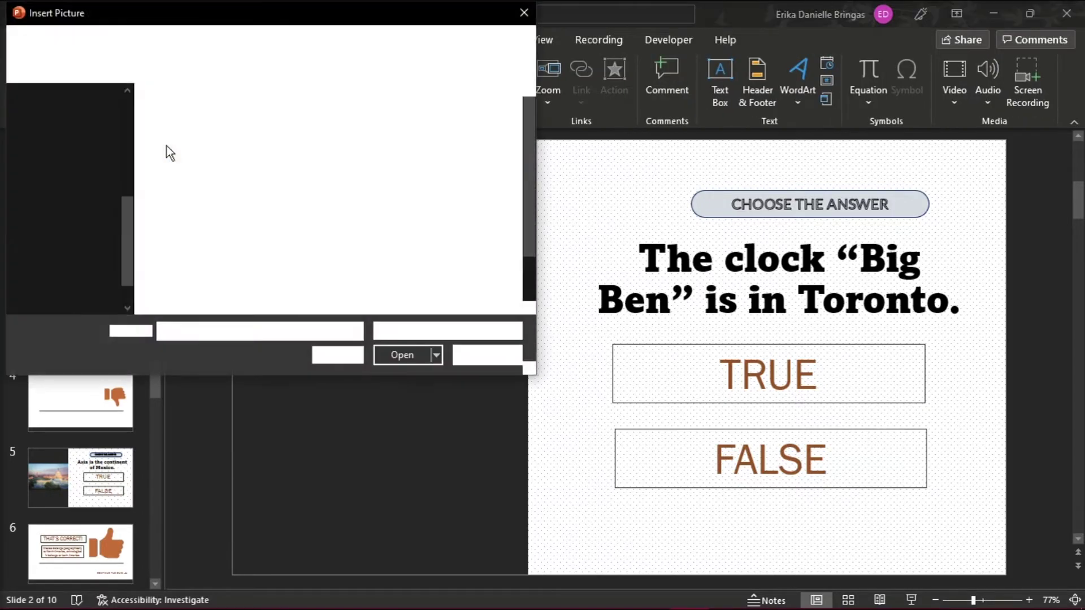
double_click(265, 154)
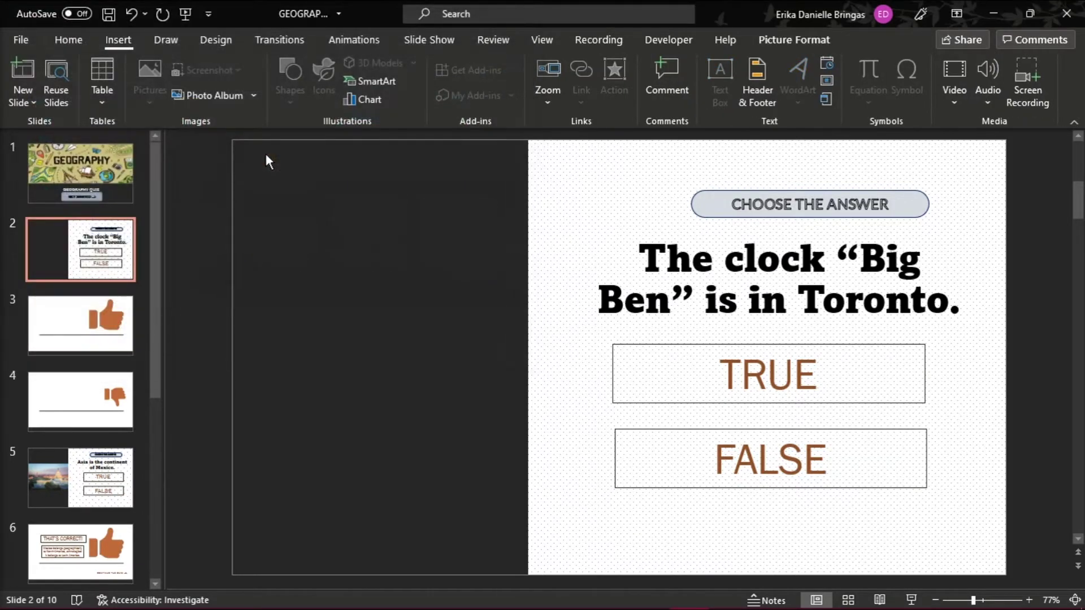
key(Left)
key(Left)
key(Left)
key(Left)
key(Left)
key(Left)
key(Left)
key(Left)
key(Left)
key(Left)
key(Left)
key(Left)
key(Left)
key(Left)
key(Left)
key(Left)
key(Left)
key(Left)
key(Left)
key(Left)
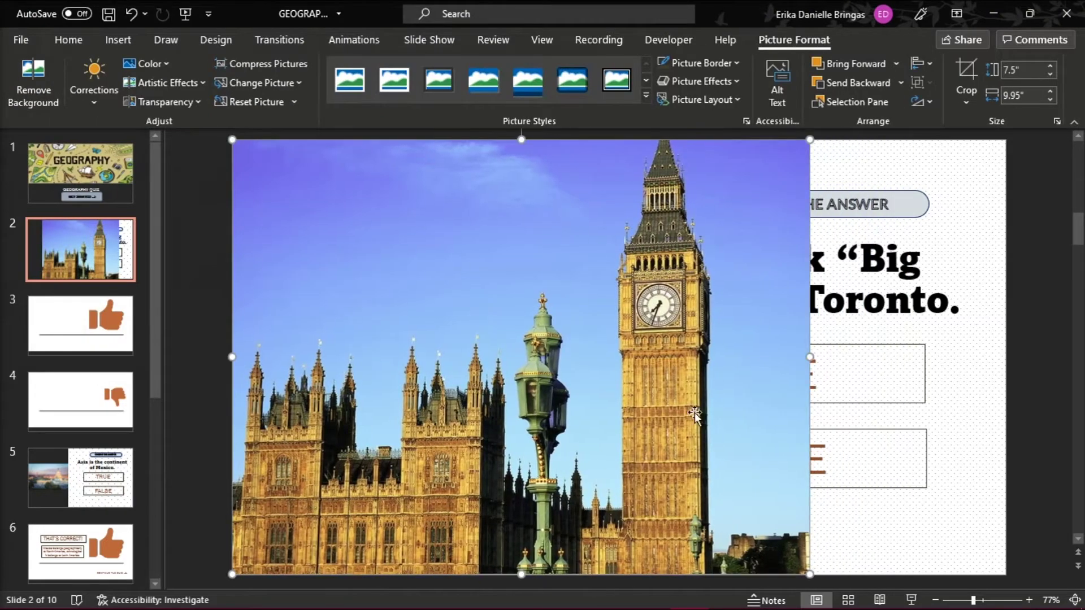
drag(809, 574, 574, 363)
drag(562, 213, 535, 235)
click(584, 322)
click(530, 359)
click(557, 376)
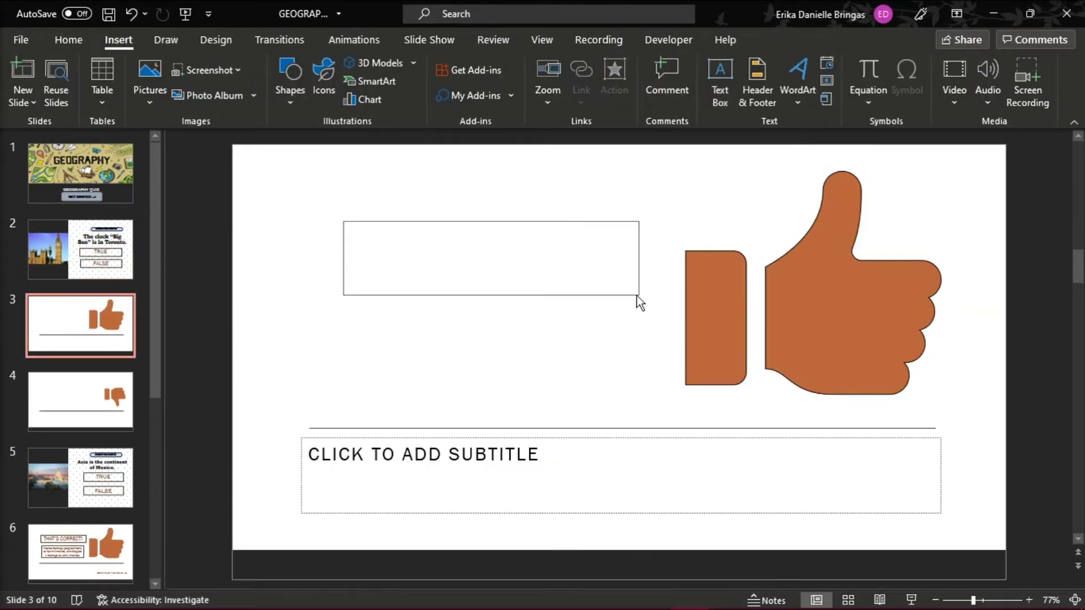
Type the heading THAT'S CORRECT! on slide 3 and enlarge it to 44 pt
click(510, 275)
text(THAT'S CORRECT!)
key(ctrl+a)
click(394, 69)
click(395, 69)
click(395, 69)
click(395, 70)
click(394, 70)
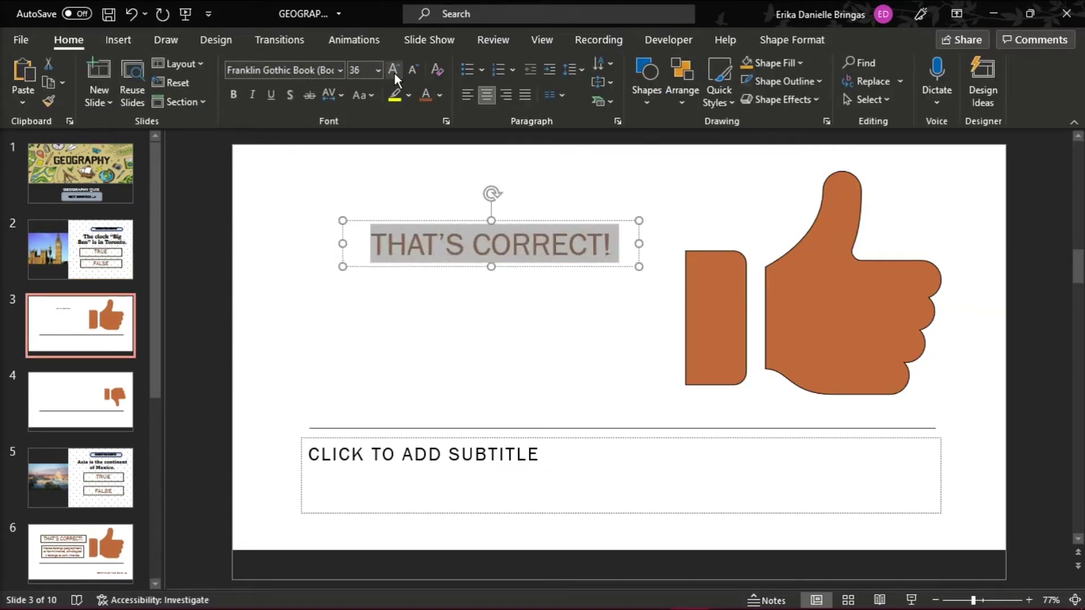
click(394, 70)
click(394, 69)
click(544, 222)
Add a brown, centred 24 pt explanation that Big Ben is in the Elizabeth Tower
click(118, 40)
click(720, 79)
drag(322, 304, 648, 374)
text(Big Ben is found in the Elizabeth Tower a)
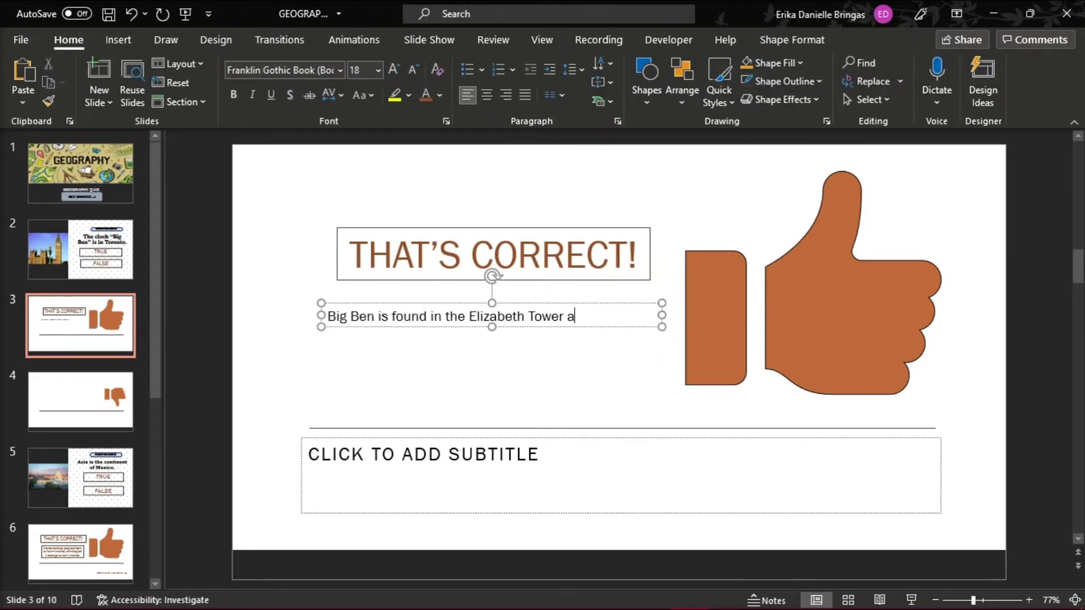
text(t the north end of The Houses of Parlia)
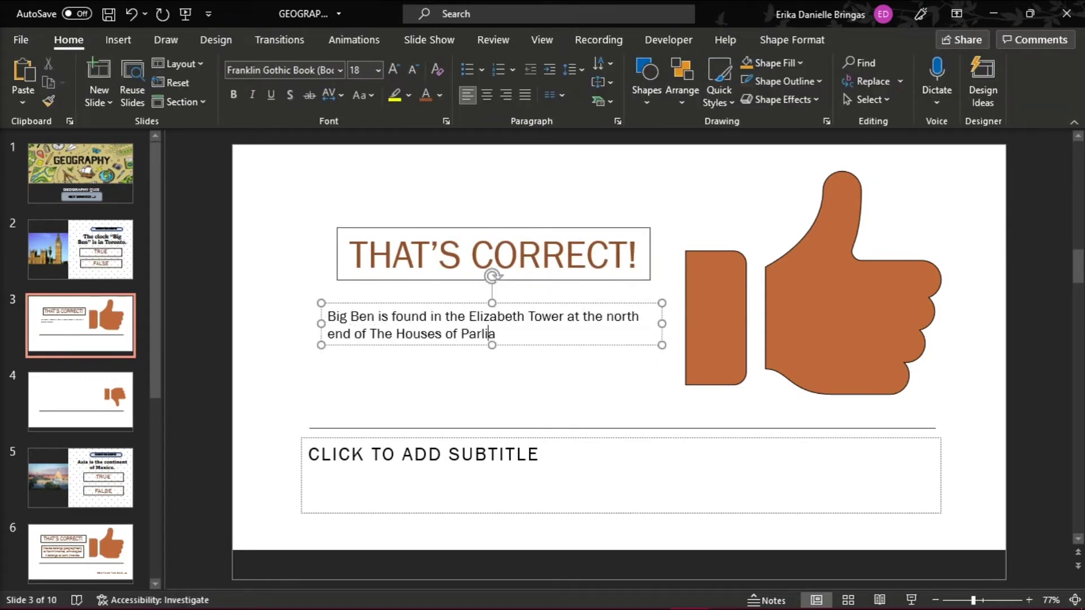
text(ment in Westminster, Cent)
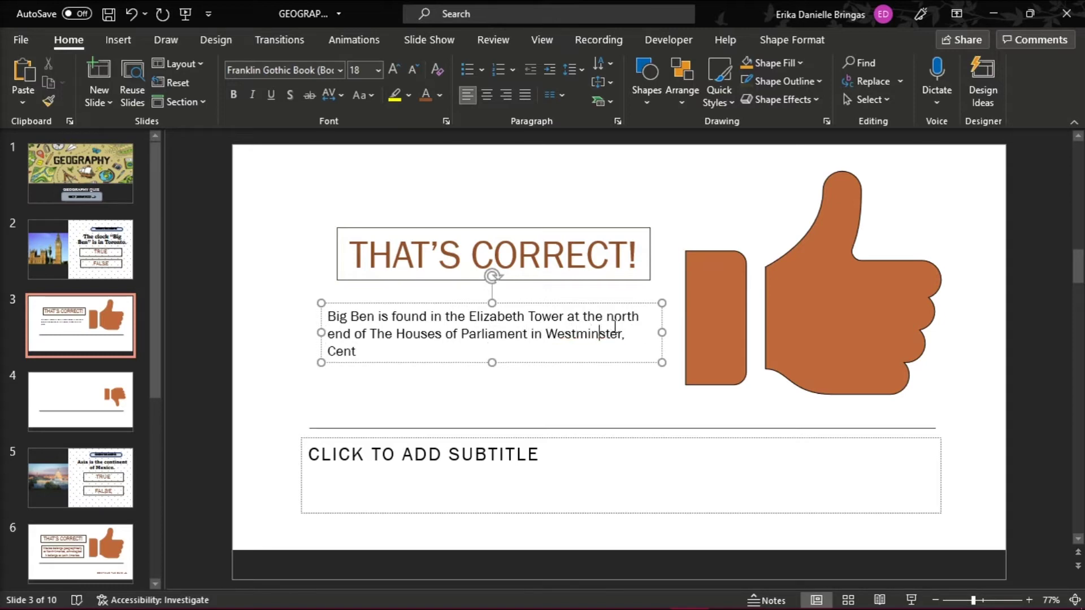
text(ral London, next to the river Tha)
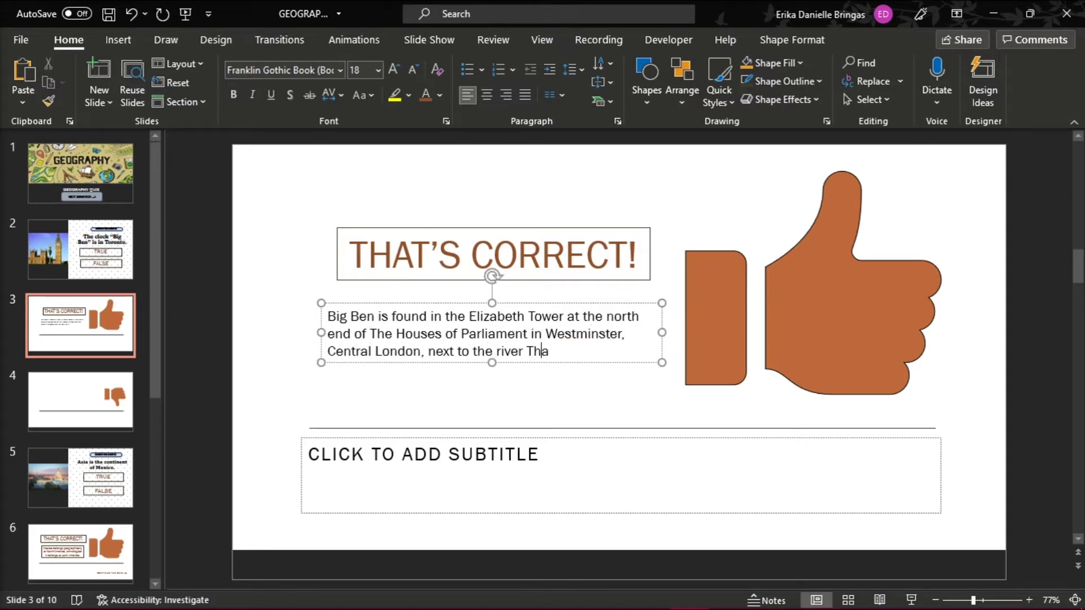
text(mes.)
key(ctrl+a)
click(426, 95)
key(ctrl+e)
click(394, 70)
click(393, 70)
click(589, 343)
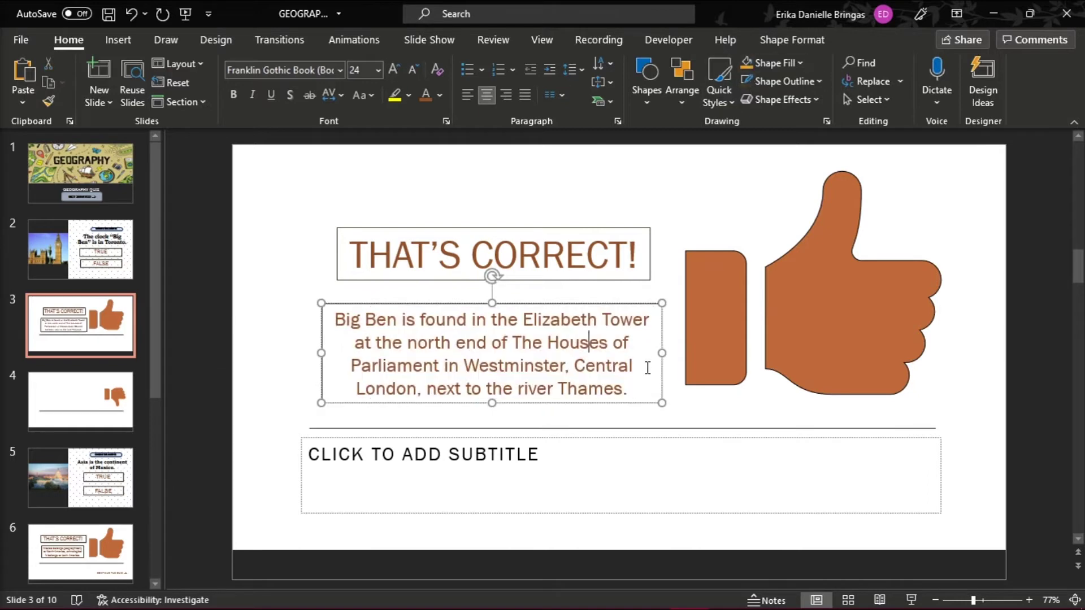
Type CONTINUE THE QUIZ in the subtitle and move it to the lower right
click(652, 457)
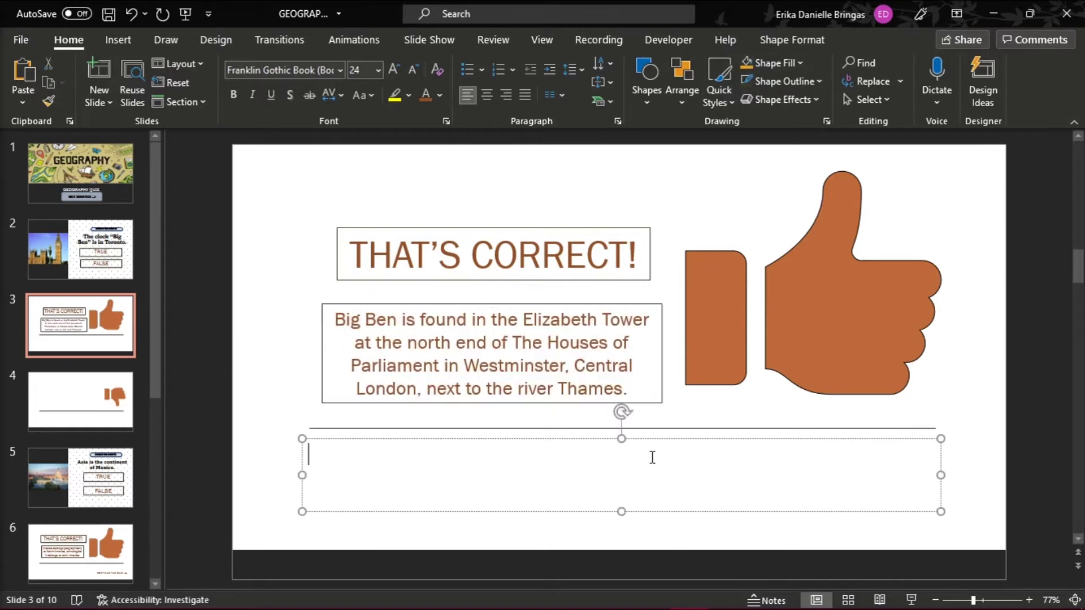
text(CONTINUE THE QUIZ)
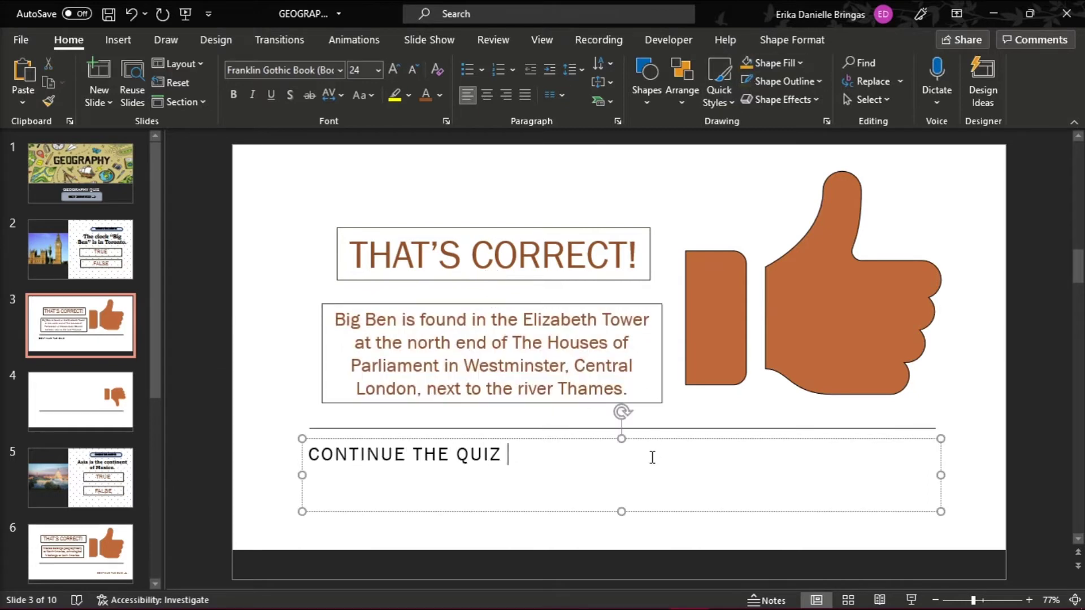
drag(696, 471, 867, 491)
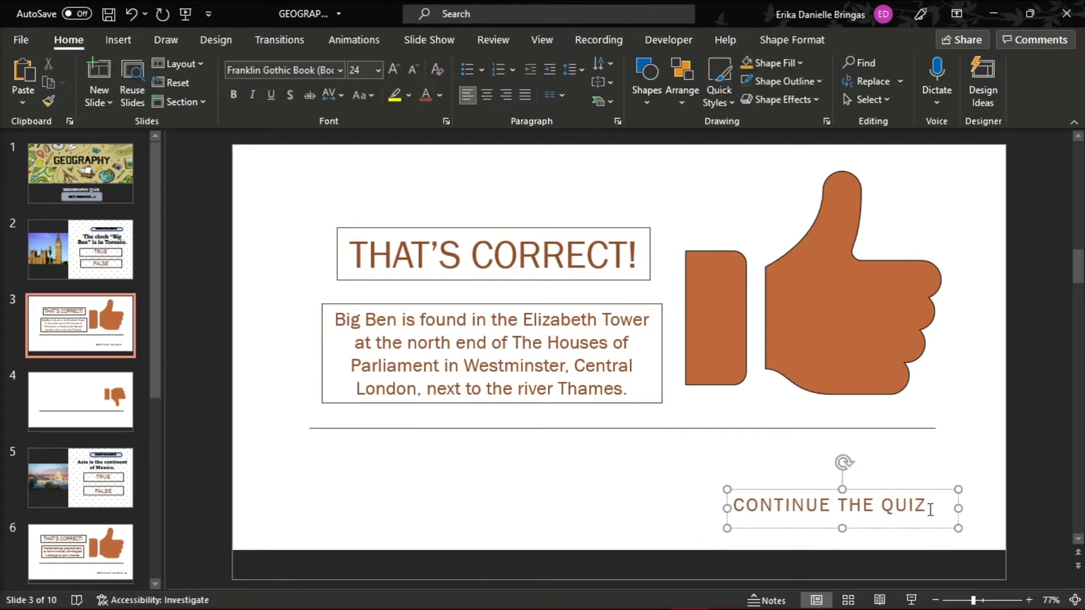
On slide 4, add a large centred "Oops! That's wrong." heading near the middle
text(-->)
click(113, 412)
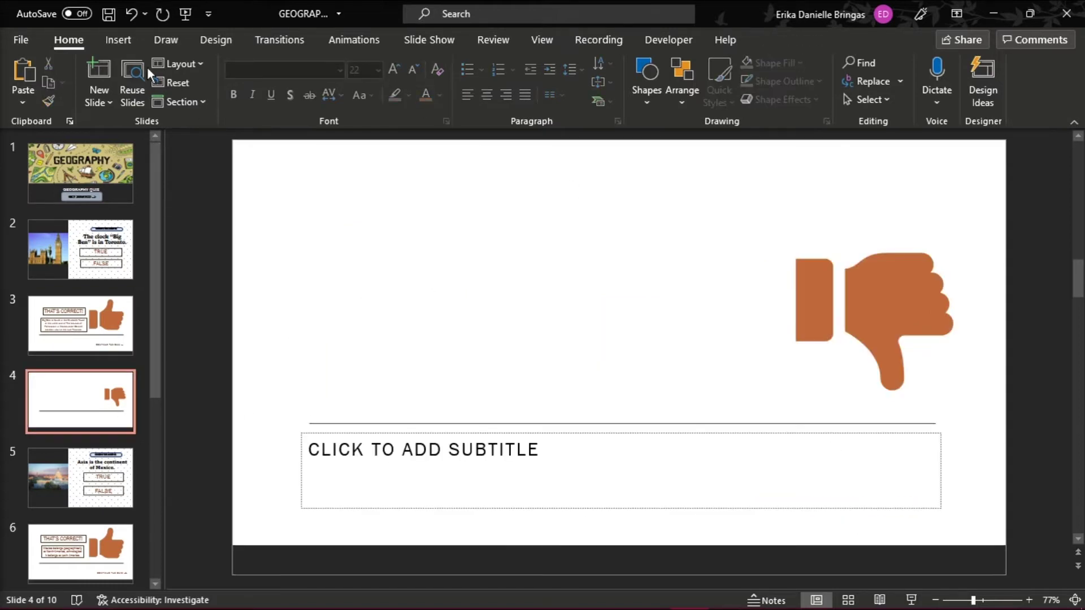
click(118, 39)
click(718, 83)
drag(316, 201, 675, 278)
text(Oops! T)
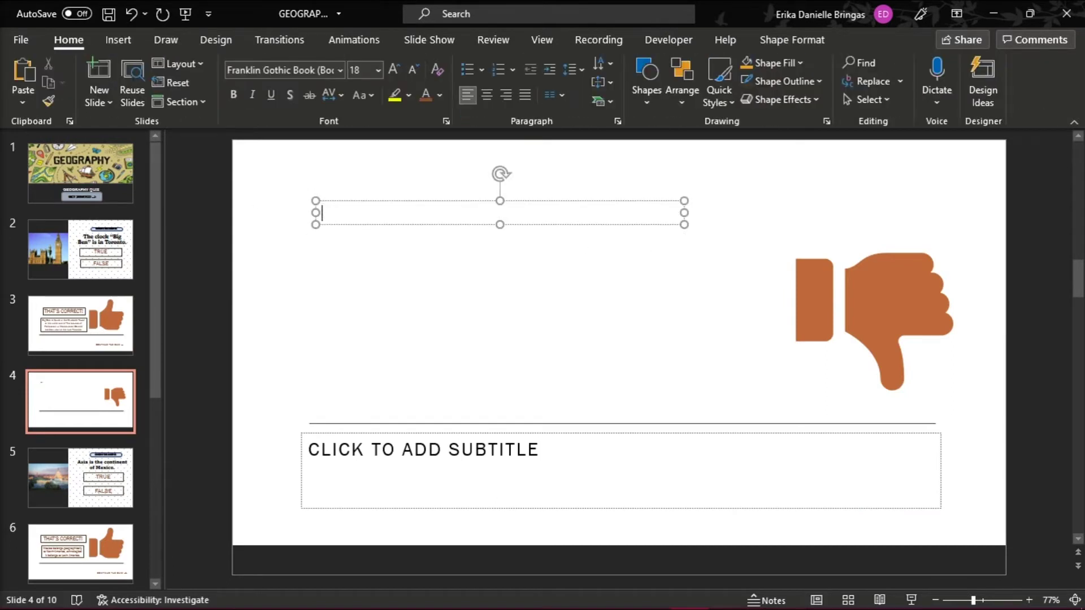
text(hat's wrong.)
key(ctrl+a)
click(394, 69)
click(395, 69)
click(394, 69)
click(394, 69)
click(394, 69)
click(394, 69)
key(ctrl+e)
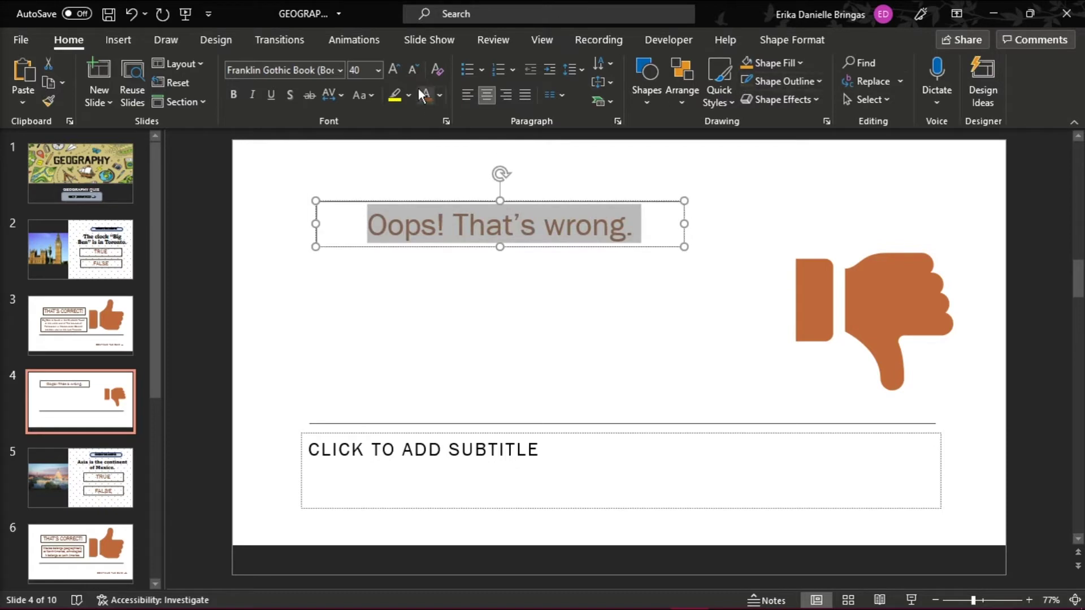
click(395, 70)
drag(624, 200, 673, 273)
Type TRY AGAIN! in the subtitle, colour it brown, and shrink it into the lower right
click(549, 457)
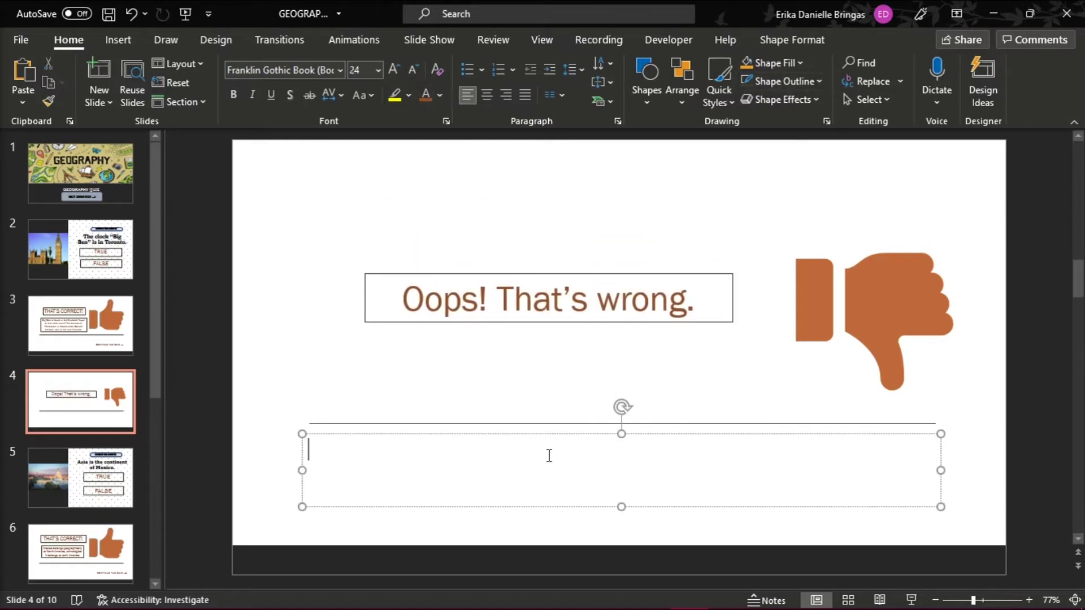
text(TRY AGAIN)
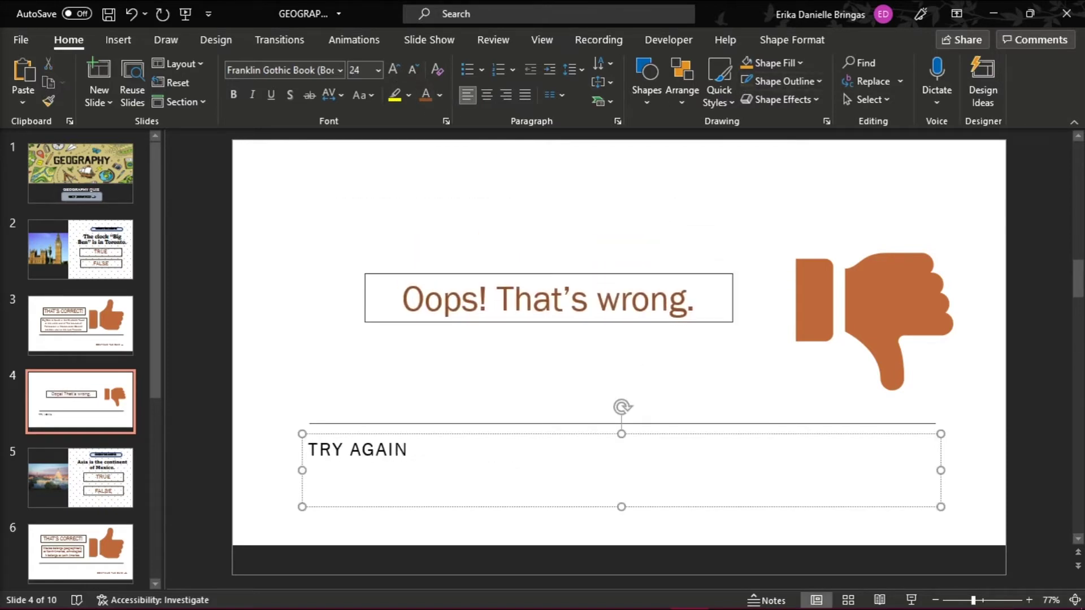
text(!)
key(ctrl+a)
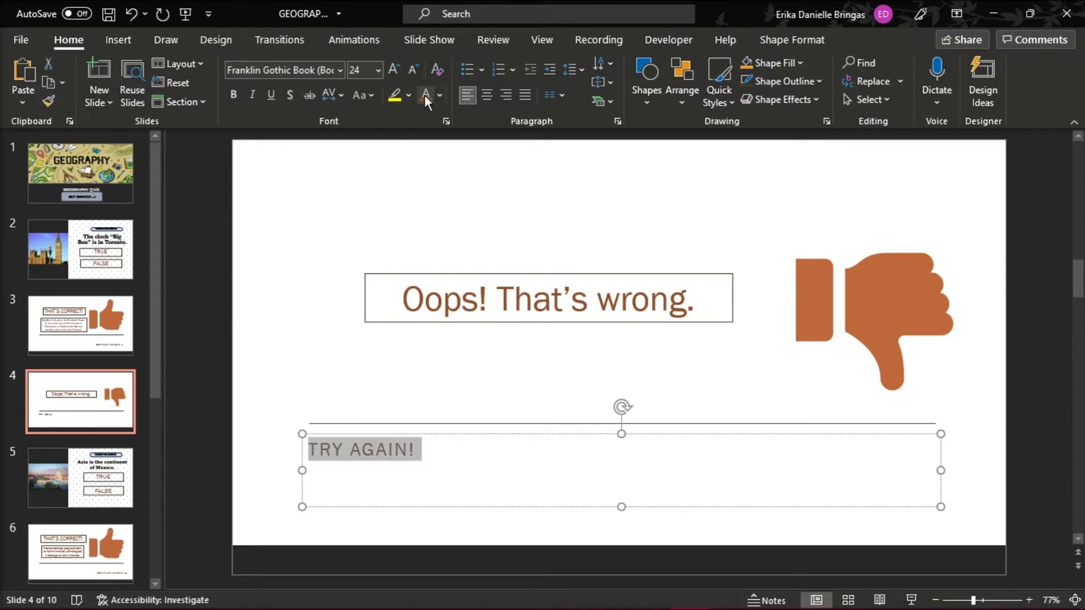
click(426, 95)
drag(301, 435, 755, 466)
drag(825, 472, 834, 484)
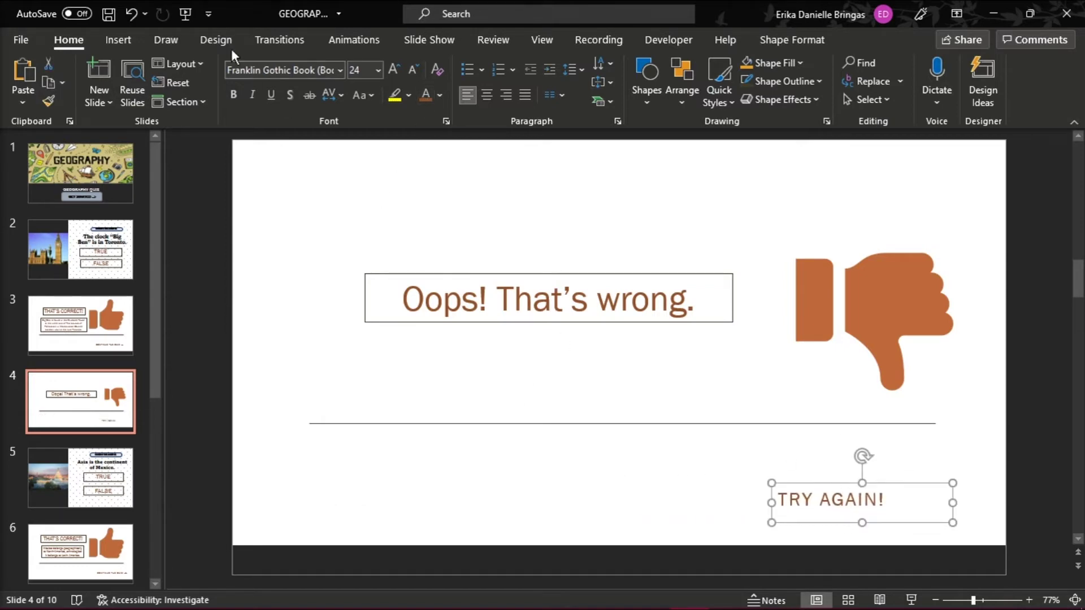
Draw a Back action button beside TRY AGAIN! linked to Last Slide Viewed
click(111, 39)
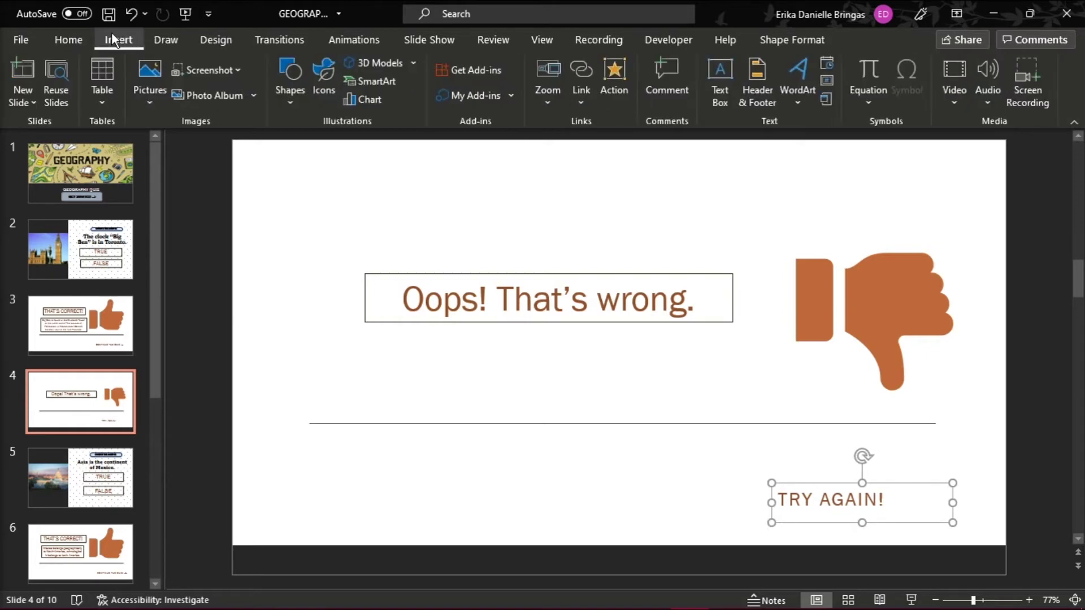
click(294, 71)
scroll(339, 339, down, 3)
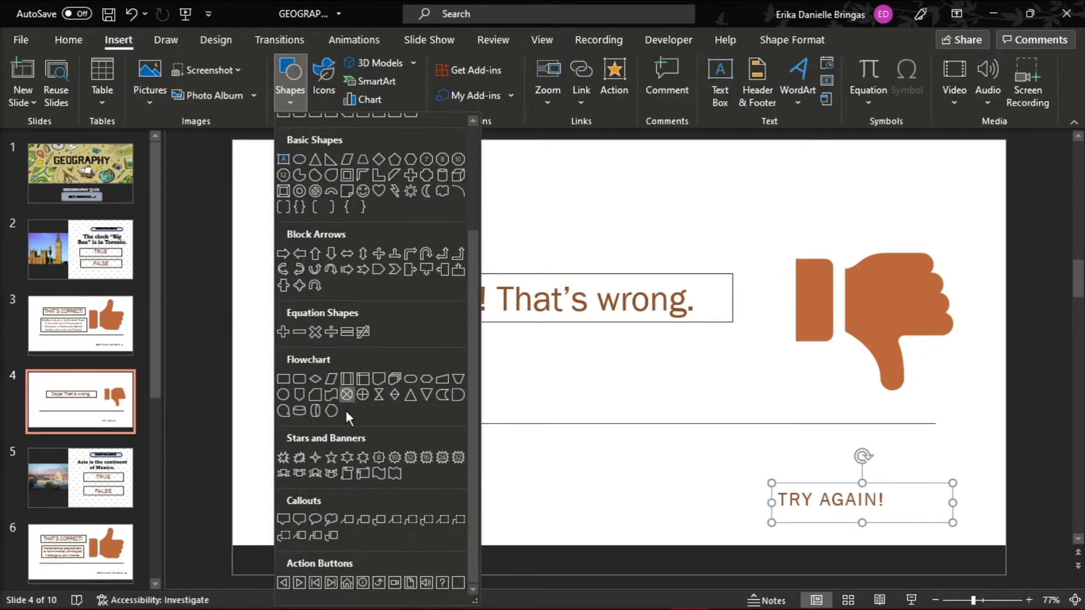
click(284, 581)
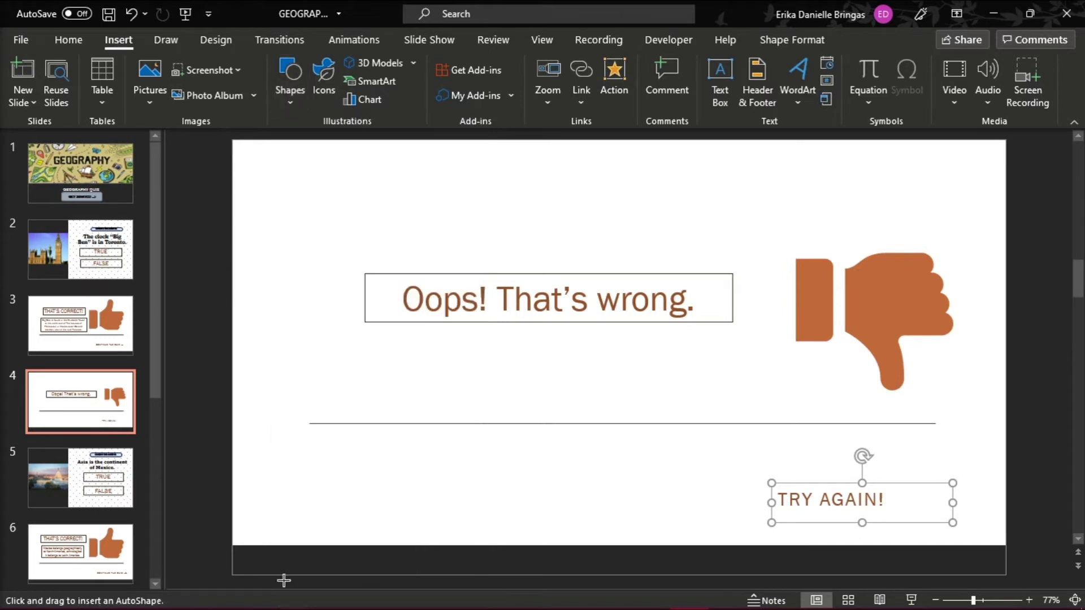
drag(902, 472, 979, 520)
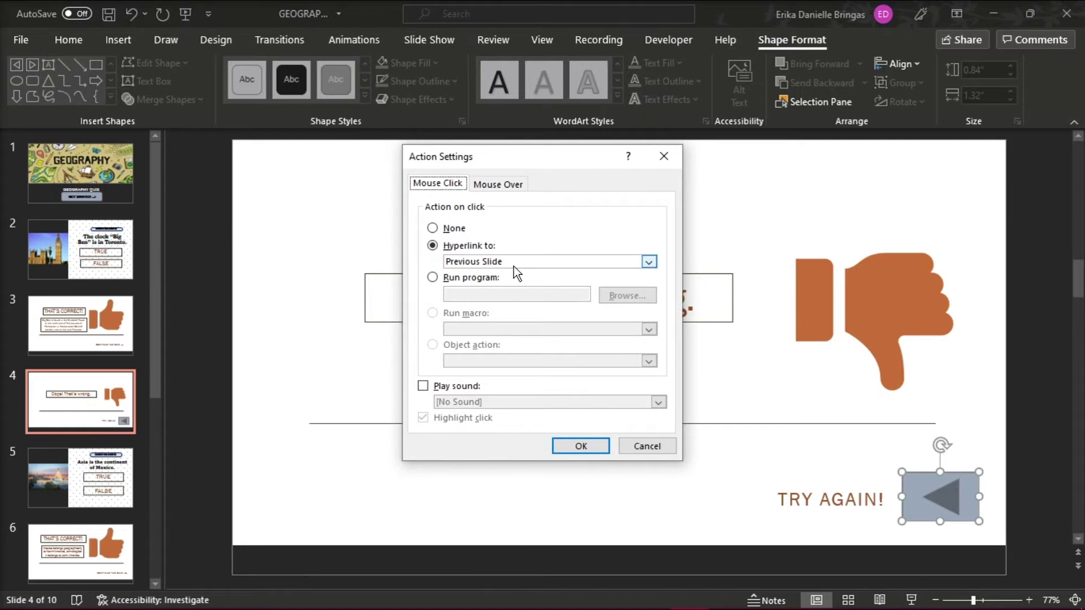
click(517, 263)
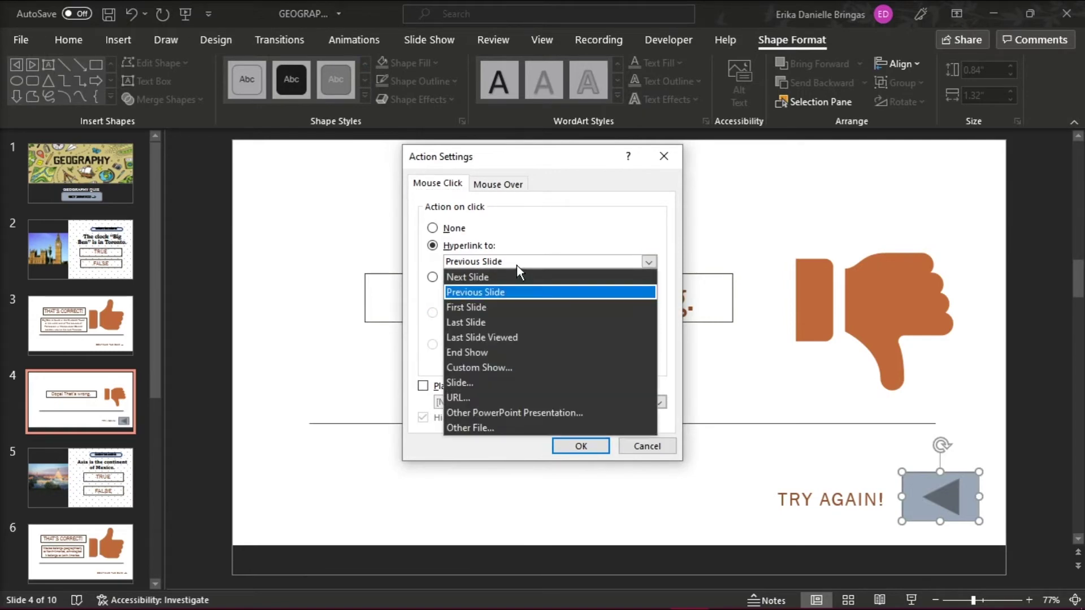
click(500, 338)
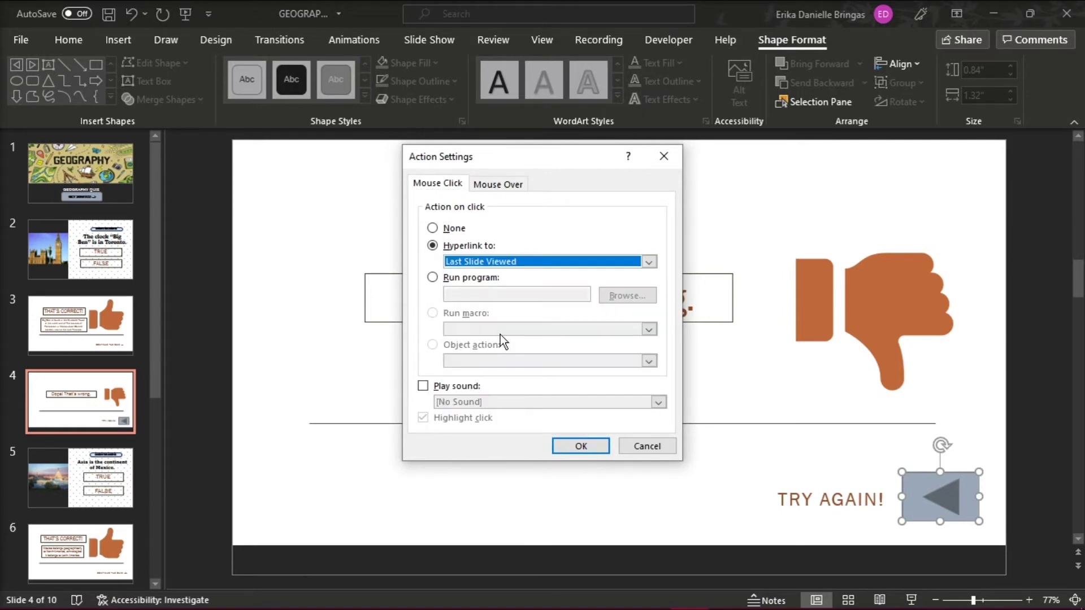
click(573, 446)
Give the back-arrow button the orange-brown shape style
click(366, 97)
click(379, 166)
click(646, 465)
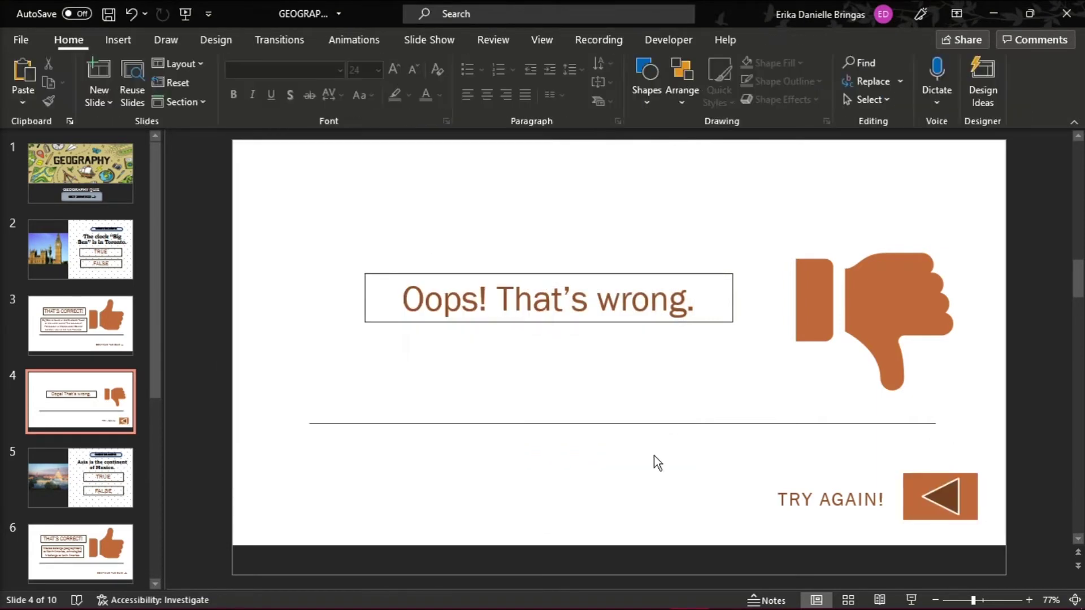
Hyperlink slide 2's FALSE answer to slide 3, THAT'S CORRECT!
click(107, 257)
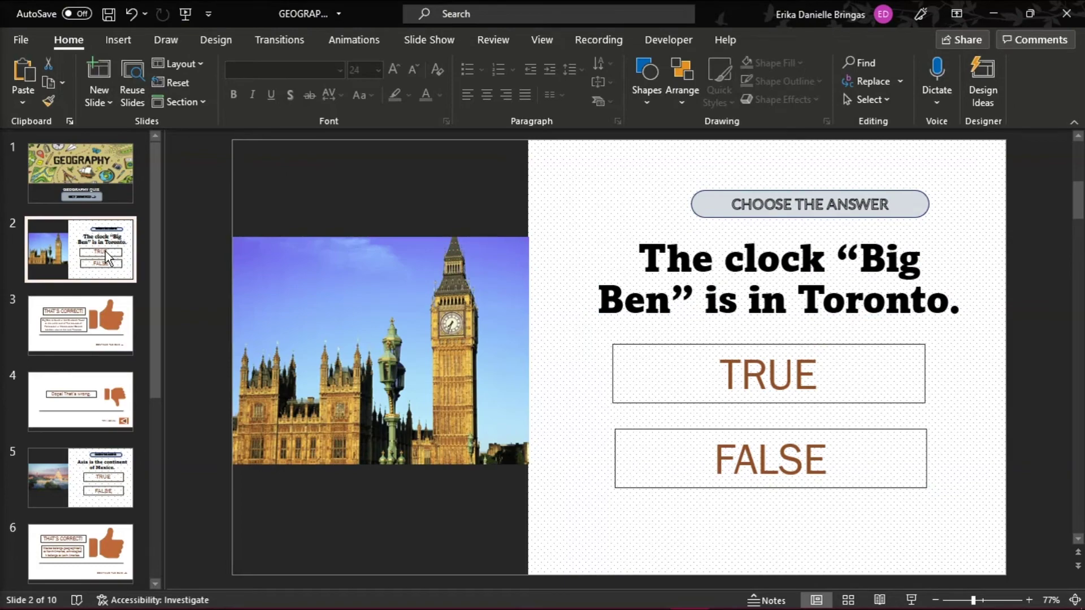
click(628, 434)
right_click(650, 435)
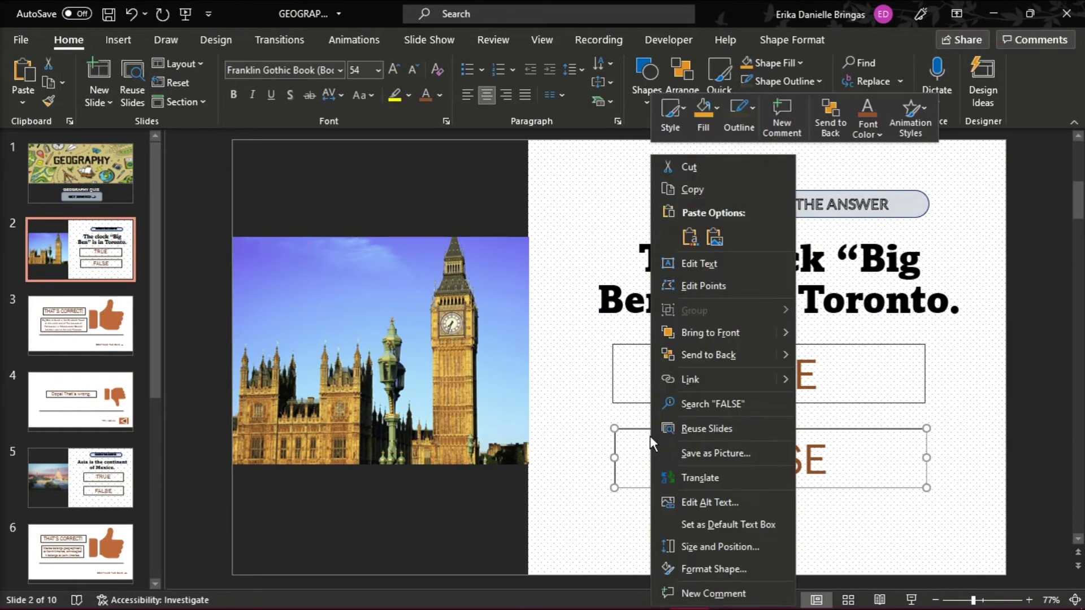
click(701, 382)
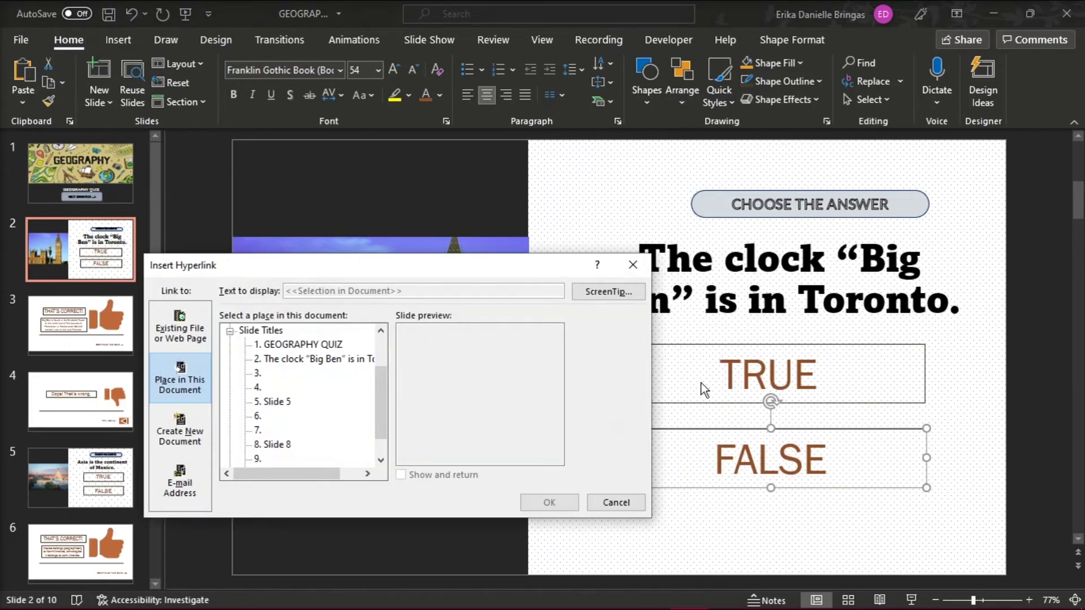
click(259, 373)
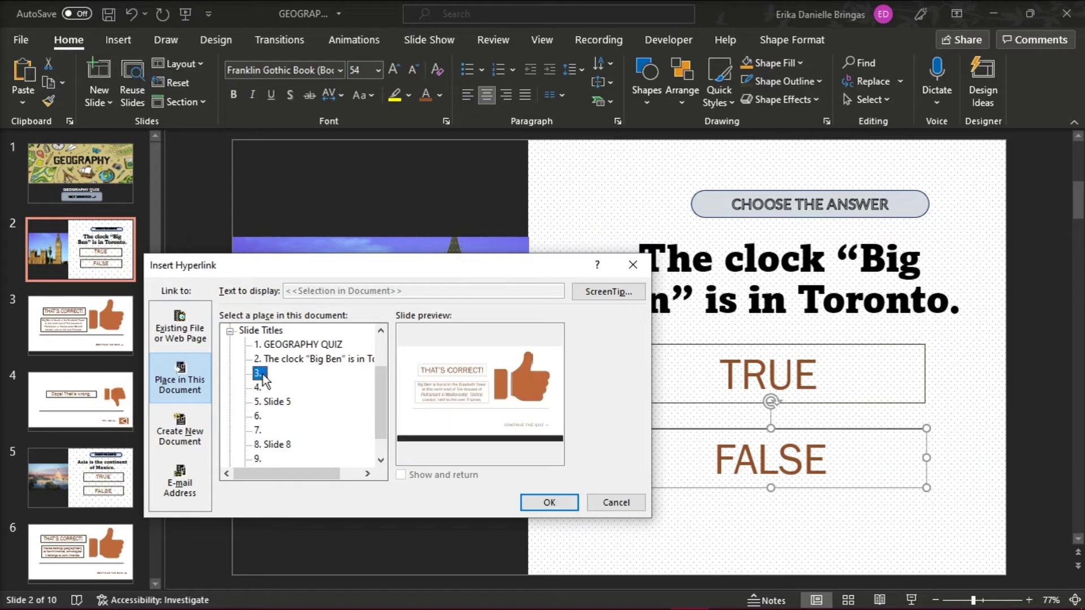
click(549, 502)
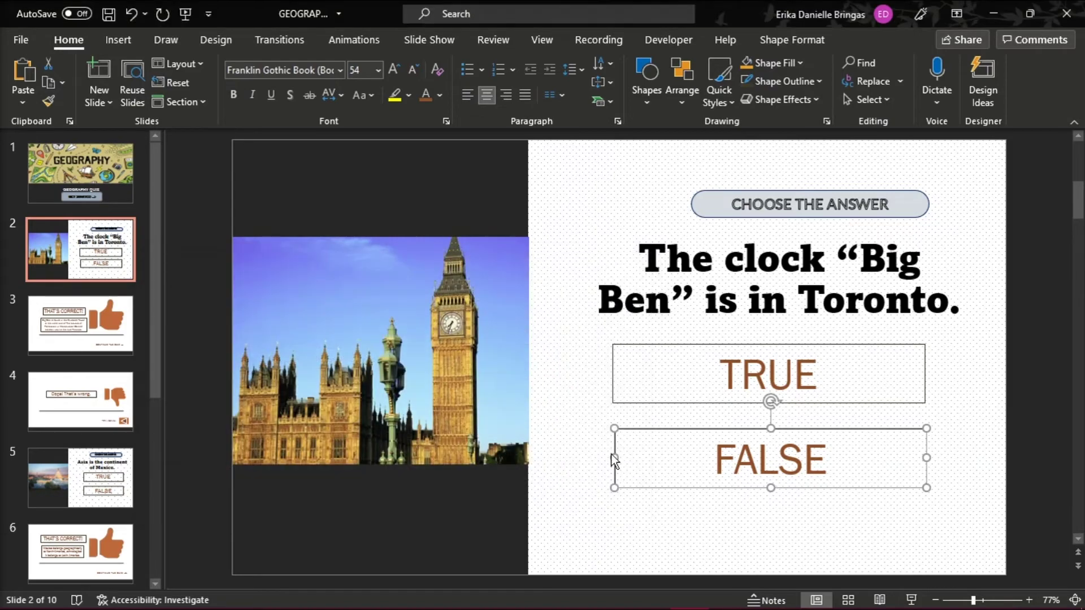
Hyperlink the TRUE answer to the wrong-answer slide 4
right_click(707, 362)
click(735, 378)
click(261, 388)
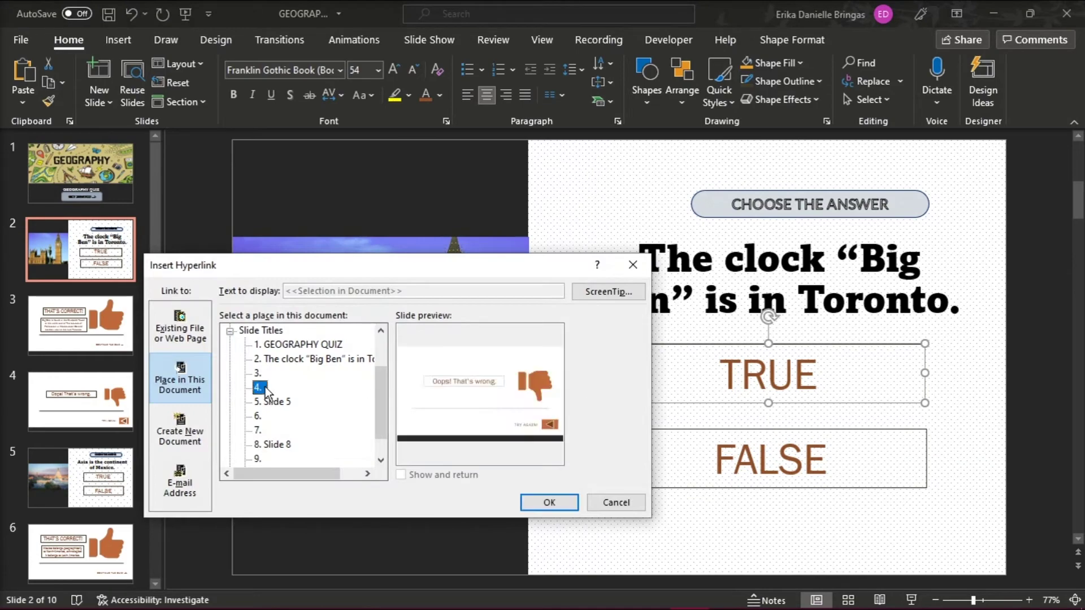
click(545, 502)
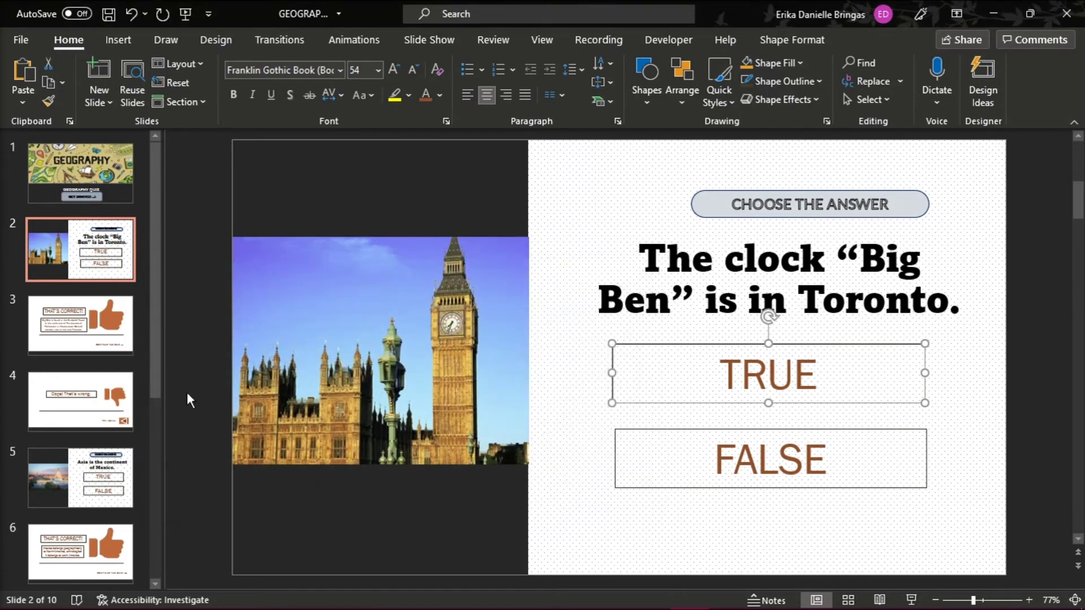
Hyperlink CONTINUE THE QUIZ on slide 3 to slide 5
click(110, 338)
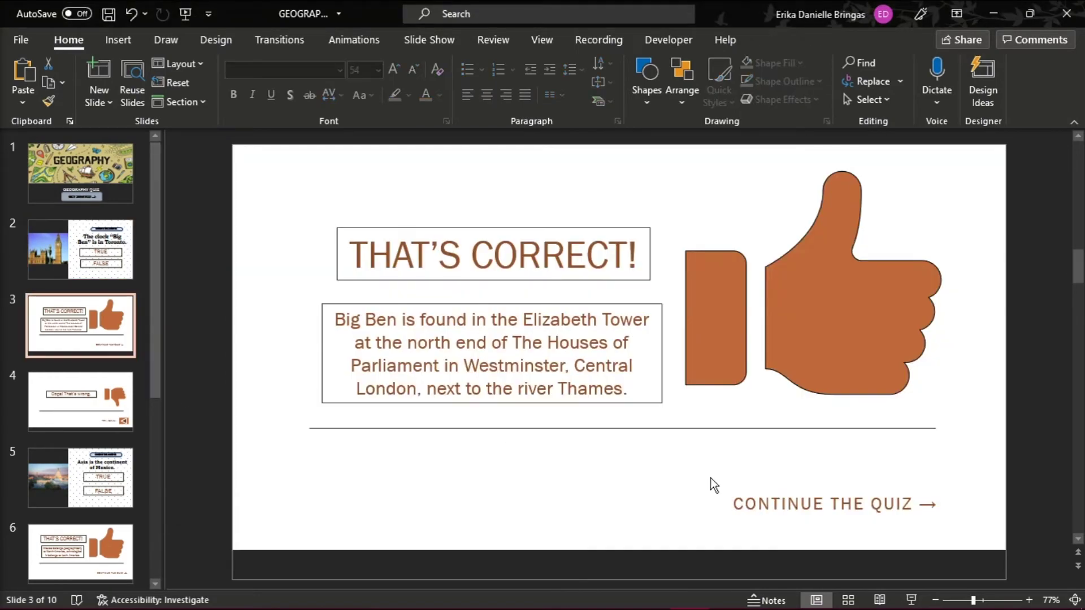
click(746, 484)
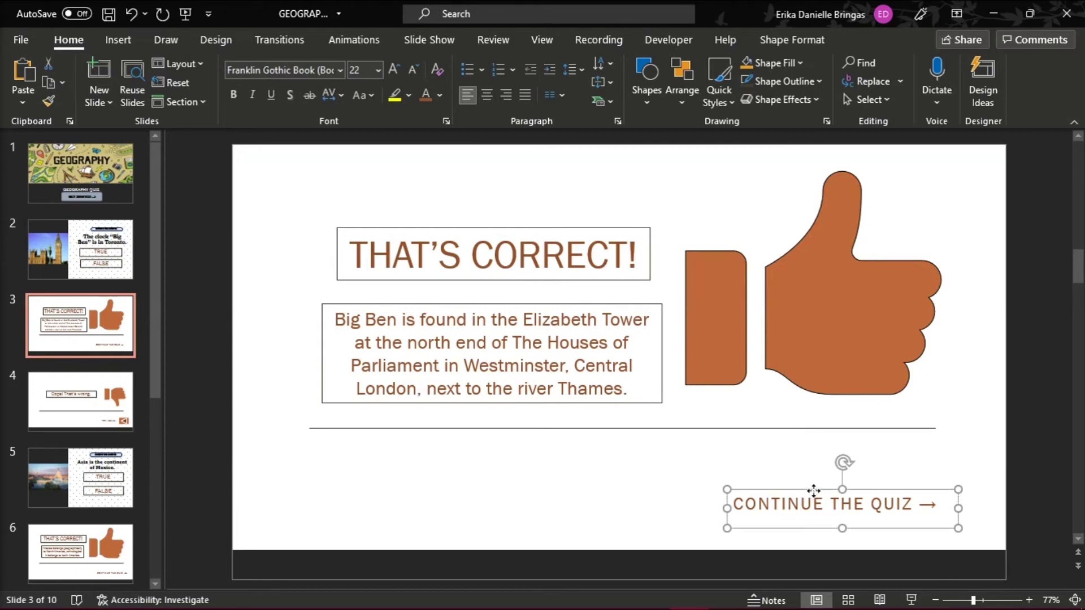
right_click(814, 491)
click(853, 283)
click(279, 407)
click(552, 501)
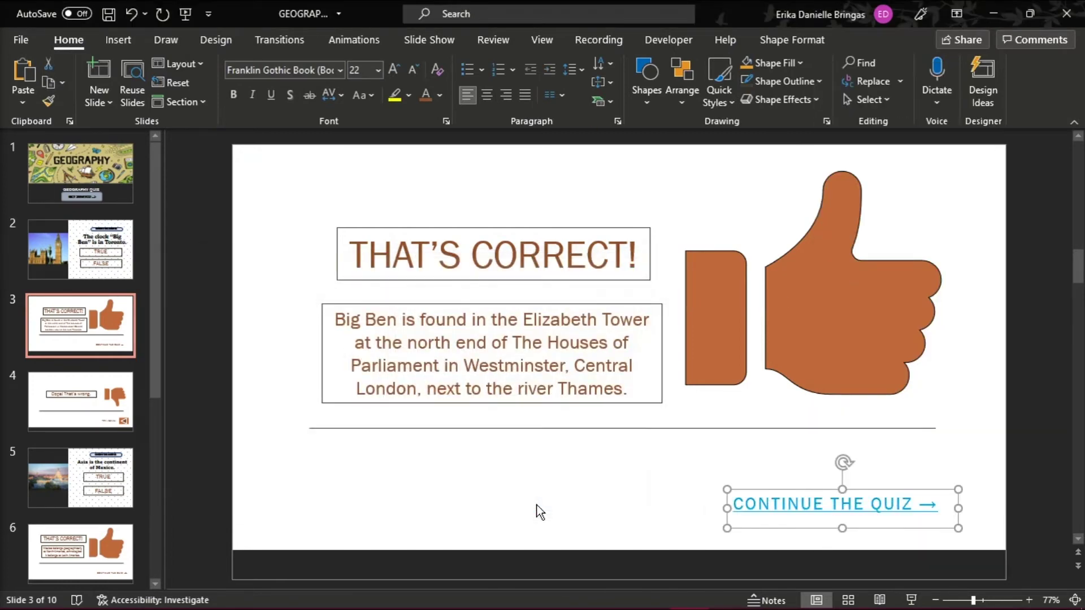
Hyperlink TRY AGAIN! on slide 4 back to the Big Ben question on slide 2
click(86, 386)
click(864, 498)
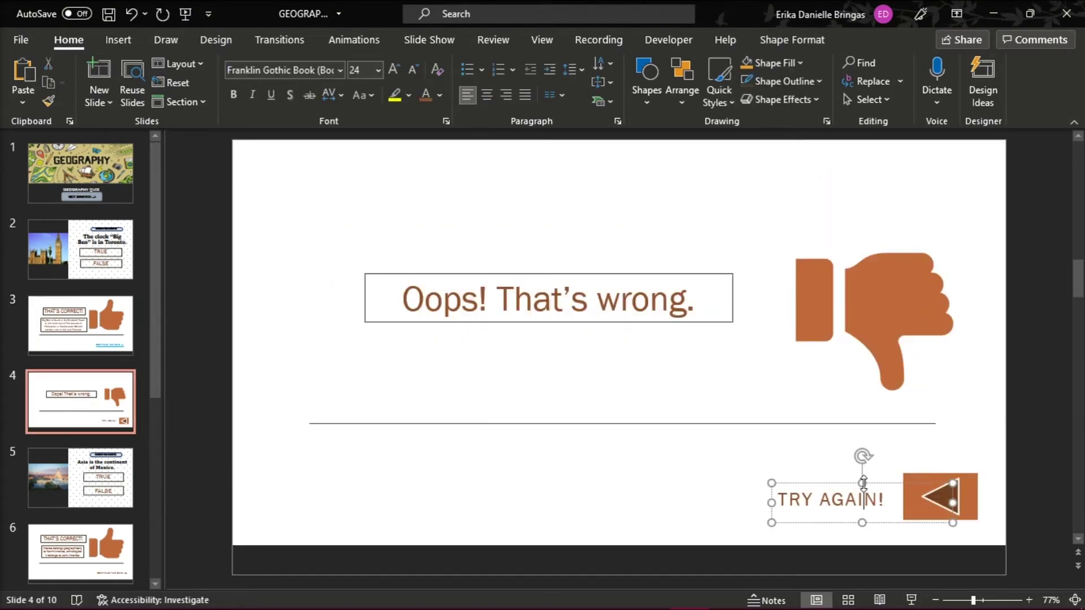
right_click(839, 487)
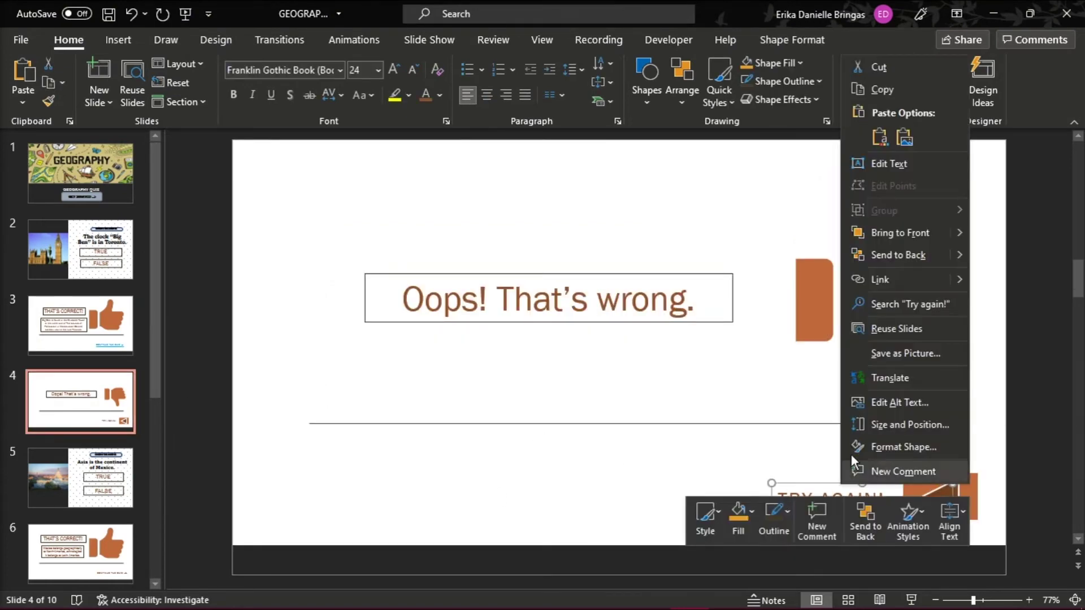
click(881, 279)
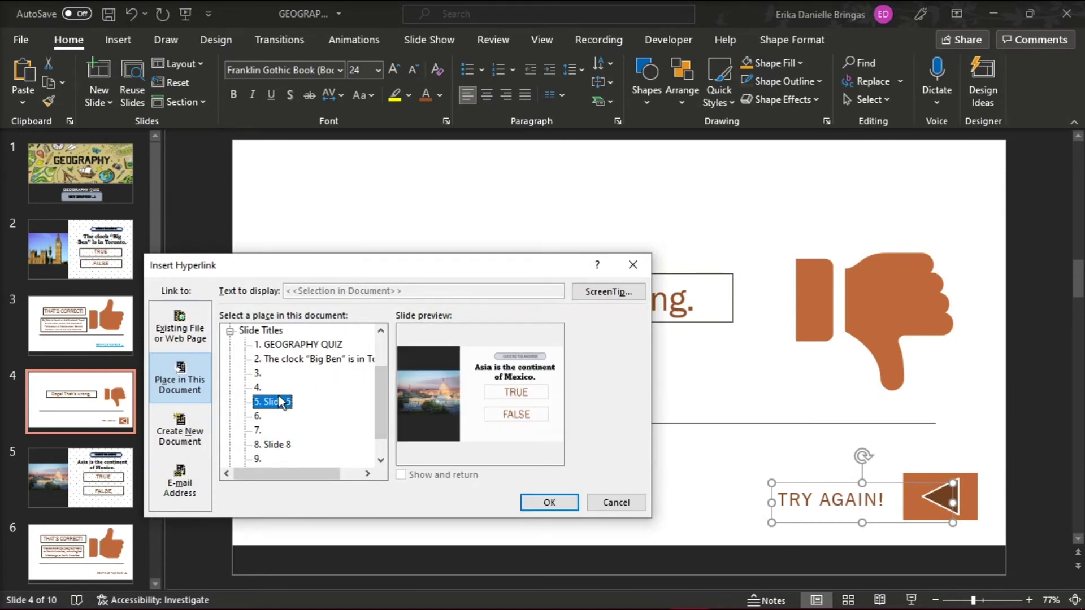
click(291, 360)
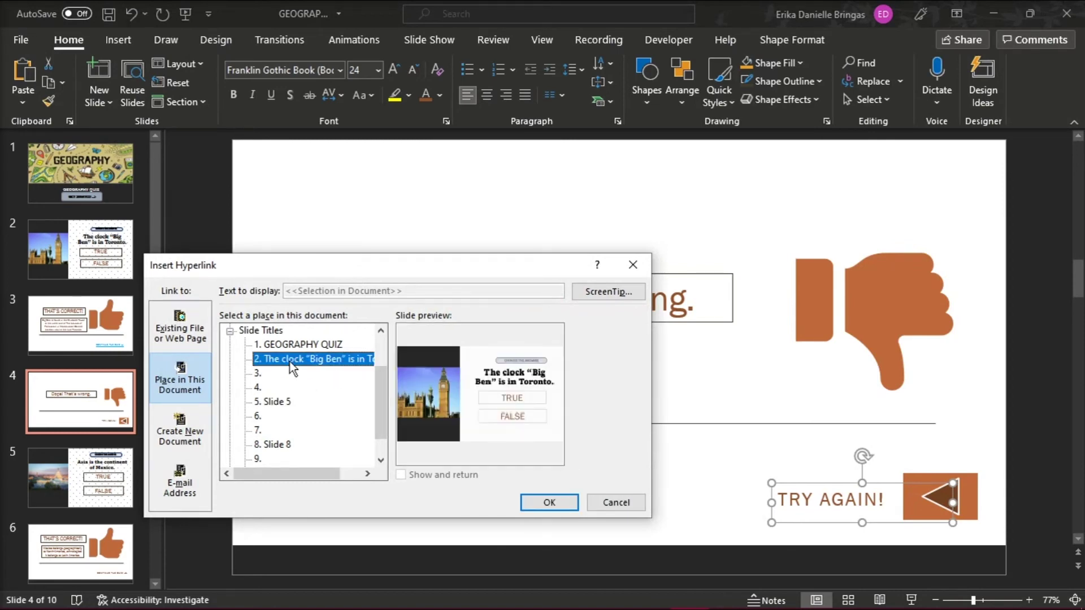
click(550, 502)
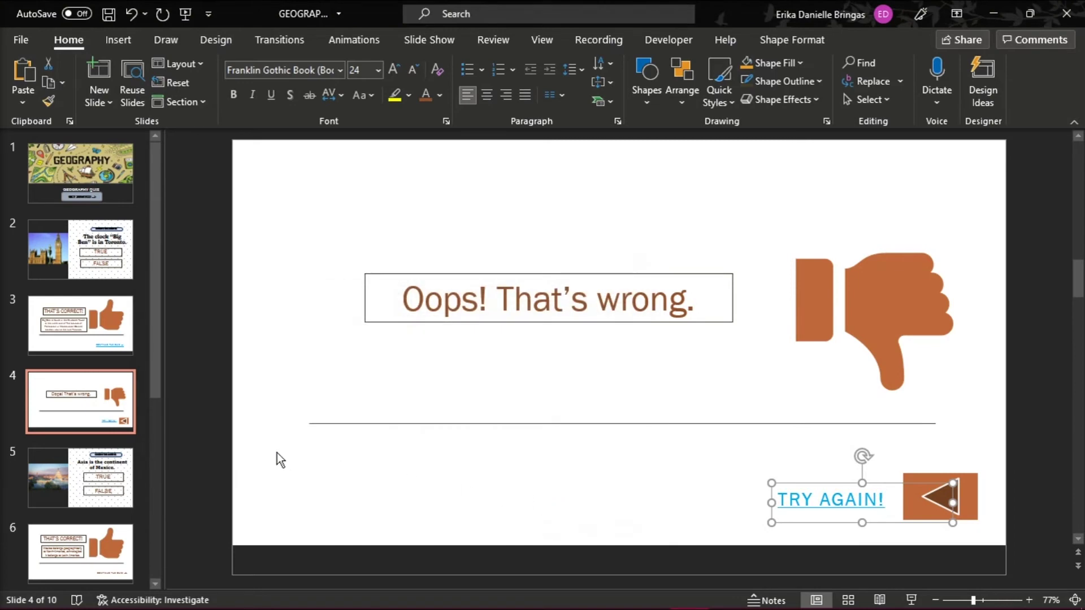
scroll(104, 460, down, 3)
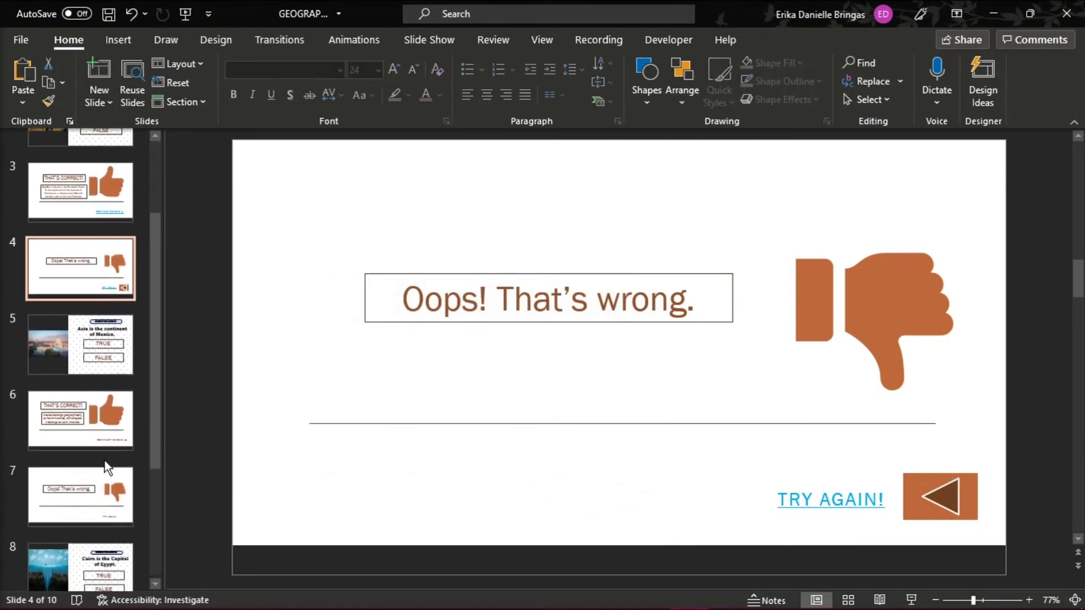
click(94, 327)
Link slide 5's TRUE answer, then test Big Ben FALSE, Mexico retry and Cairo TRUE in the slideshow
click(666, 346)
key(ctrl+k)
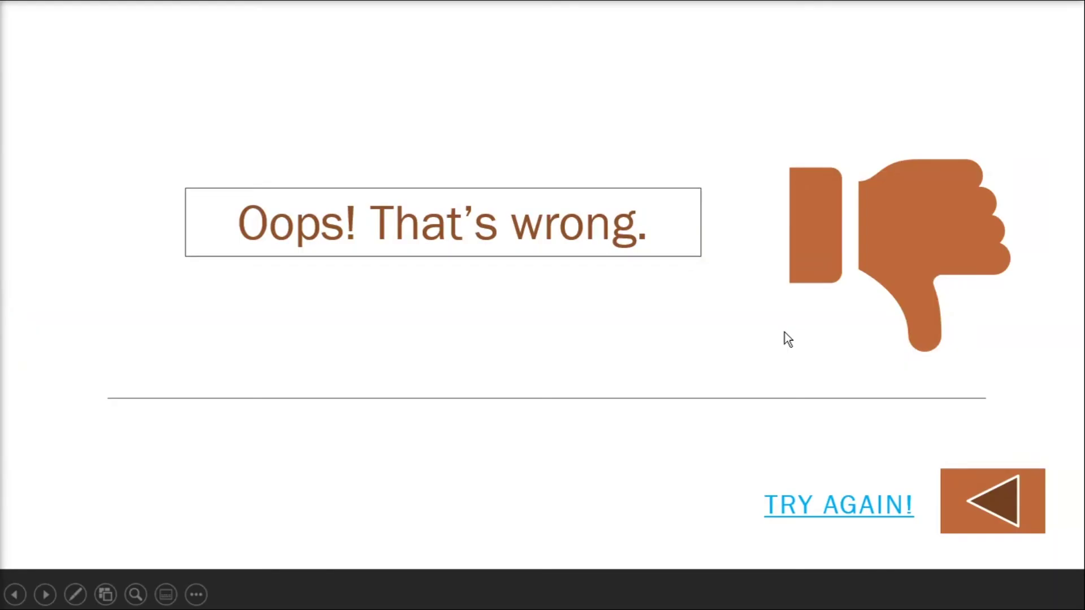
click(846, 510)
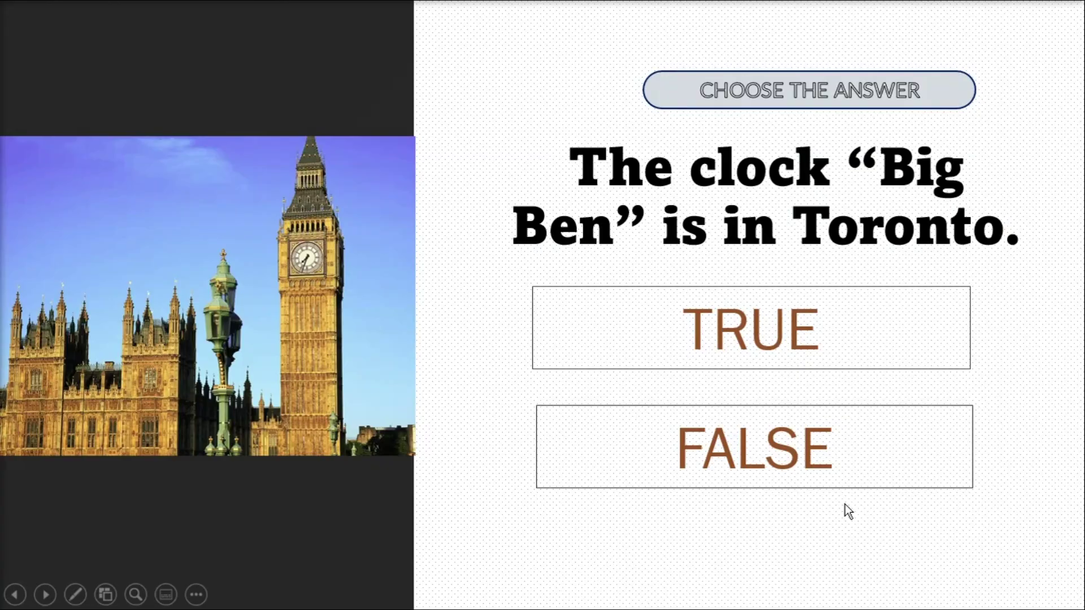
click(868, 471)
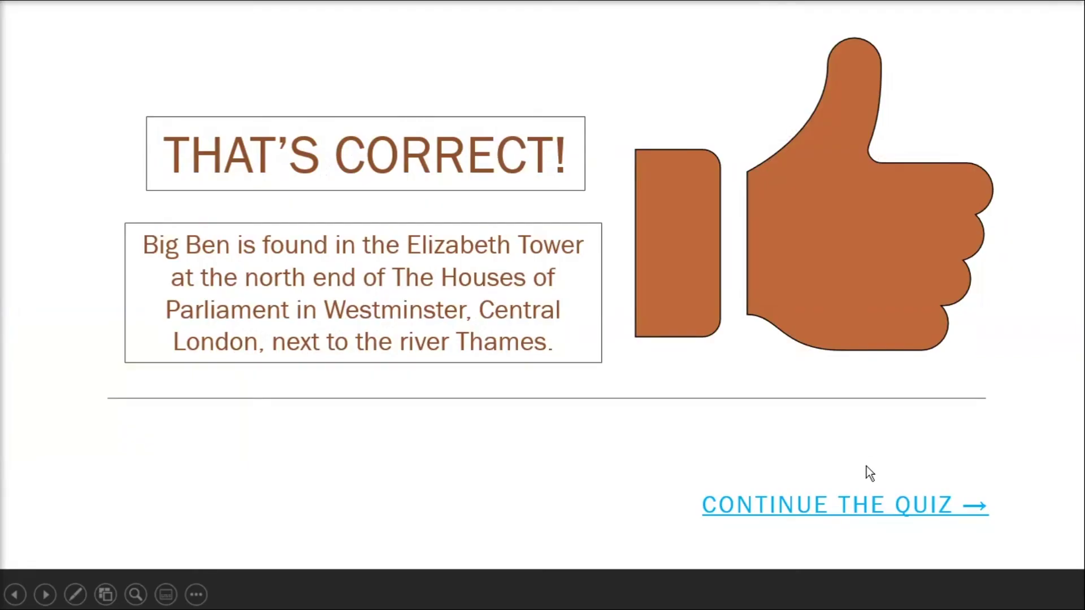
click(860, 503)
click(853, 302)
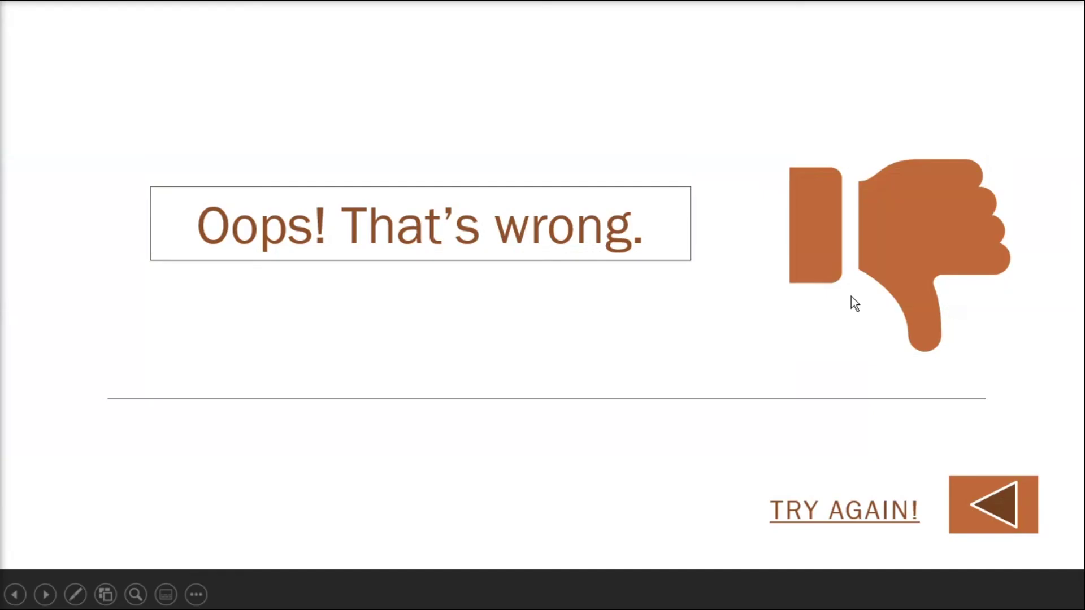
click(844, 510)
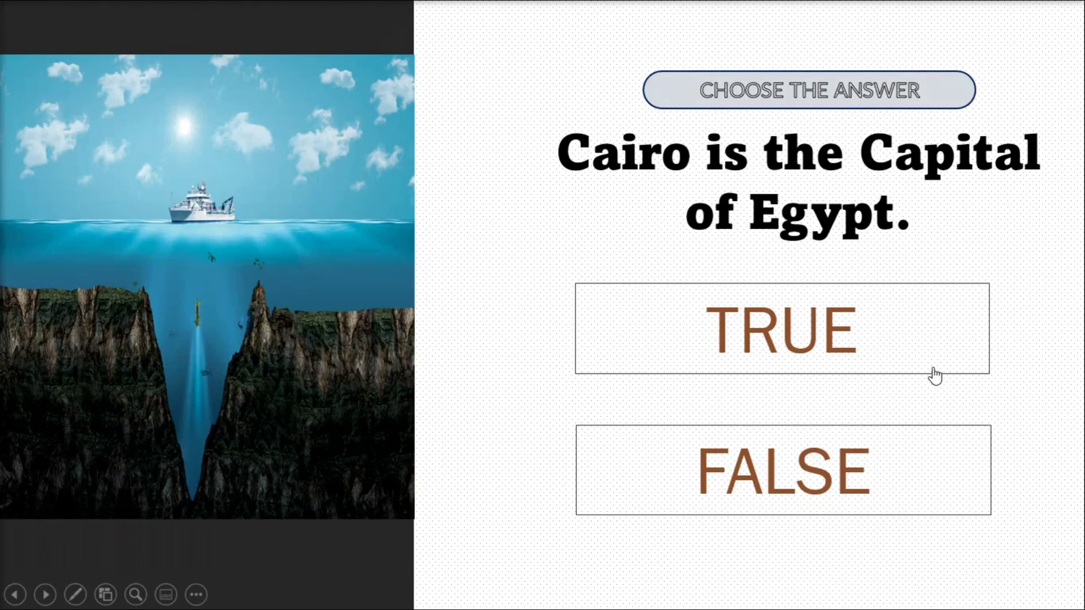
click(934, 374)
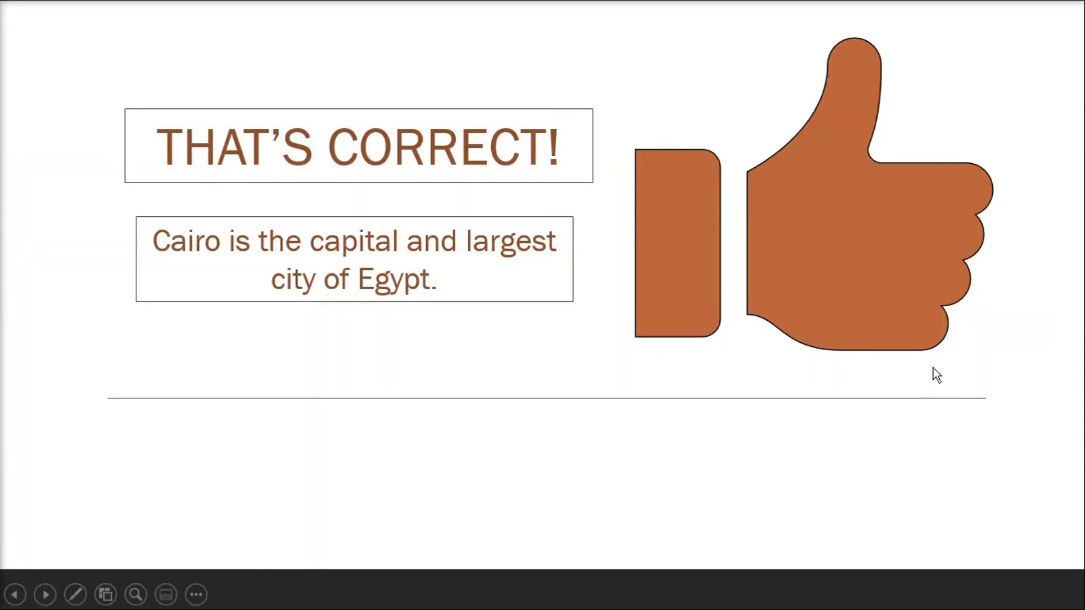